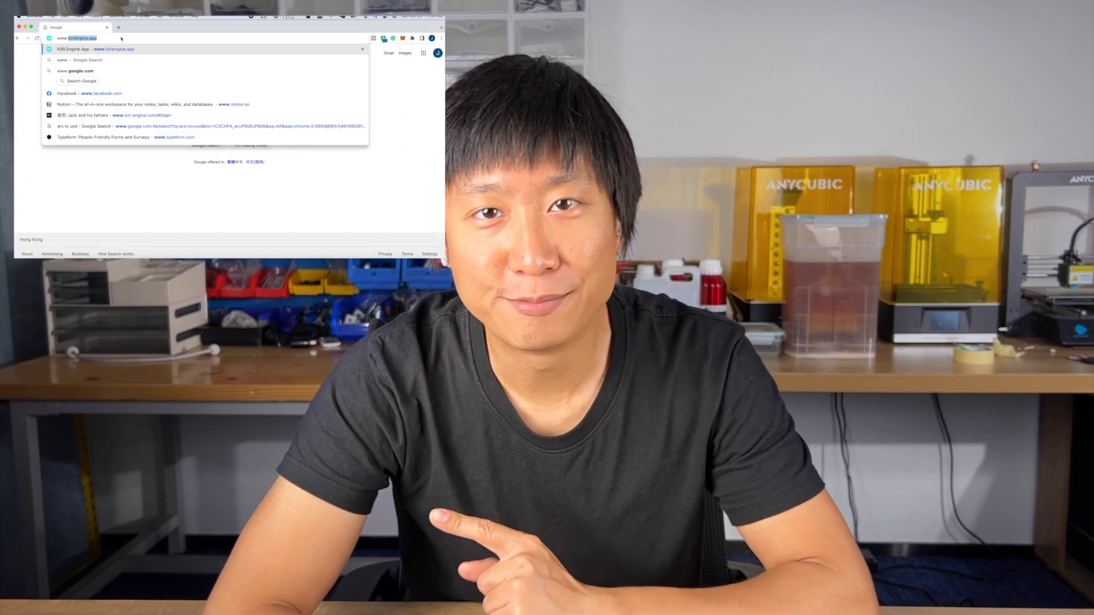
{"action": "type", "text": ".org"}
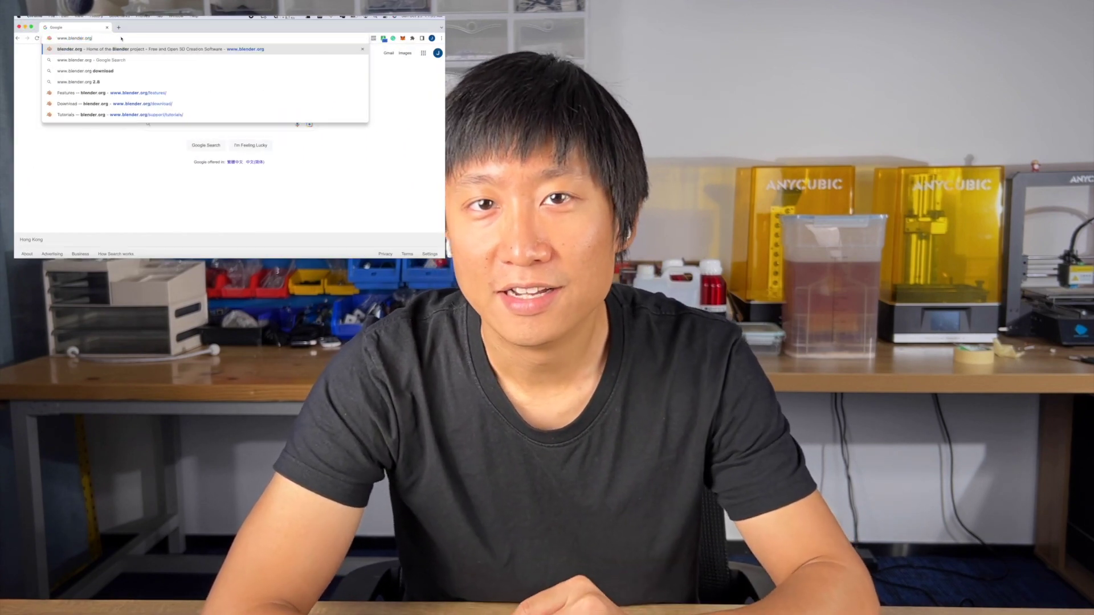
{"action": "key", "text": "Return"}
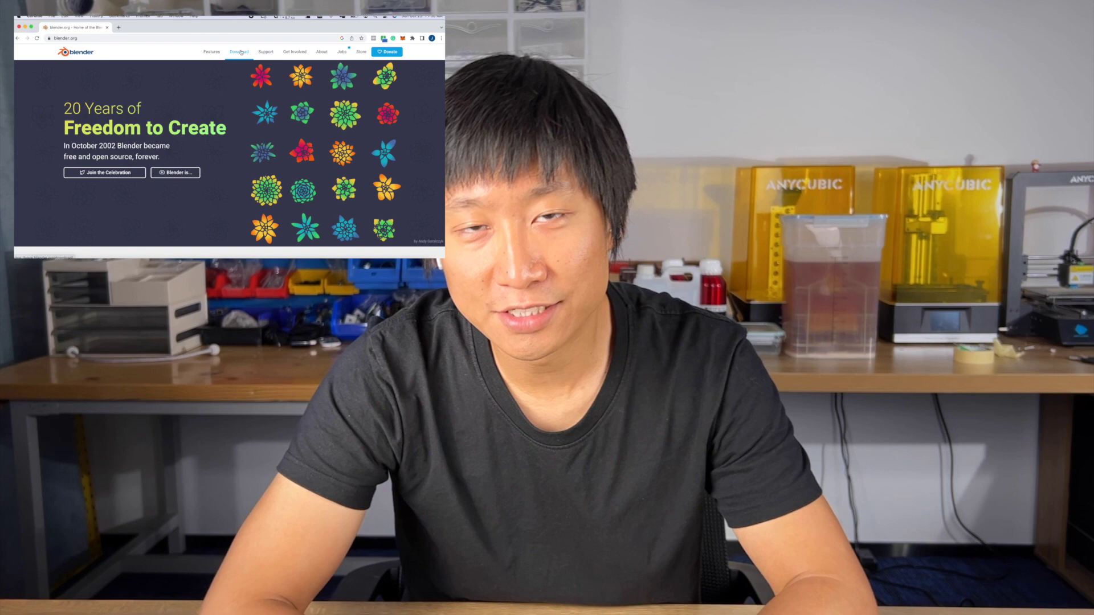
{"action": "left_click", "coordinate": [235, 51]}
{"action": "left_click", "coordinate": [234, 142]}
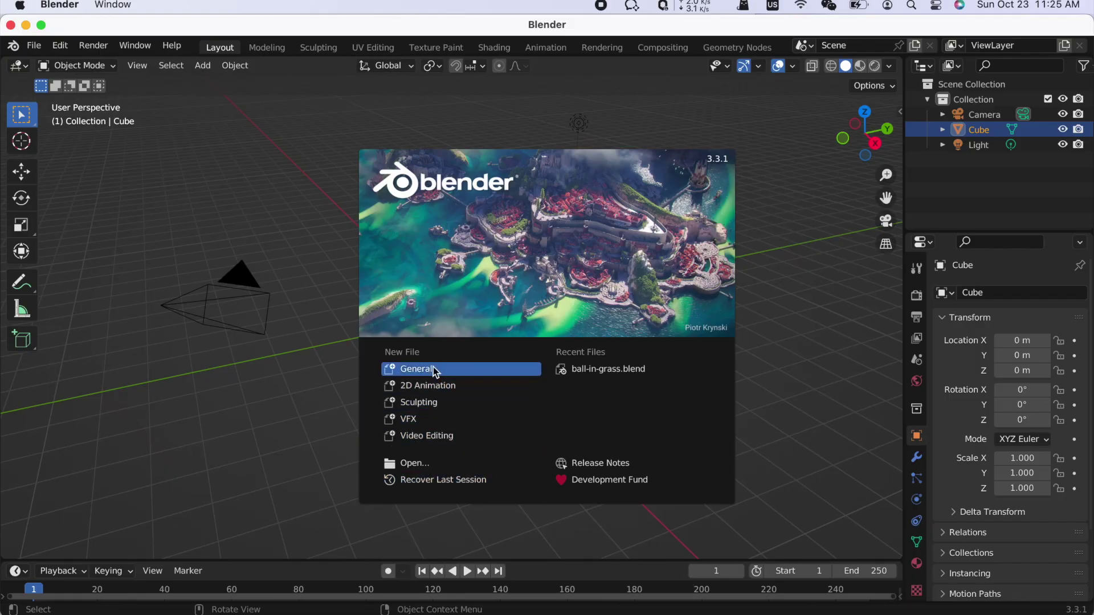
Start a new General file and inspect the default scene around the cube
{"action": "left_click", "coordinate": [410, 371]}
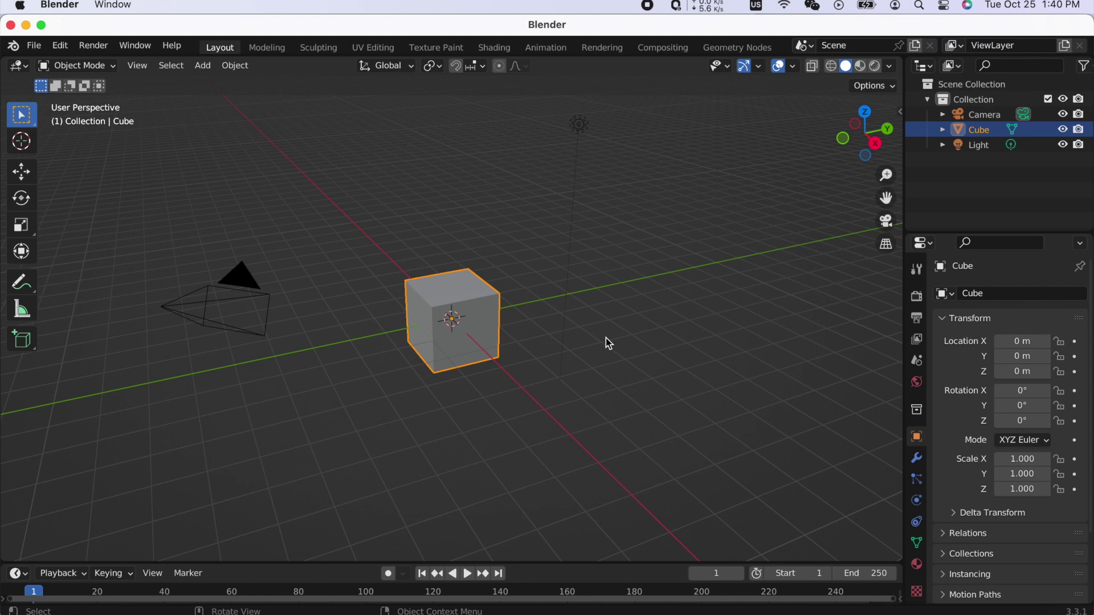
{"action": "key", "text": "ctrl+alt+space"}
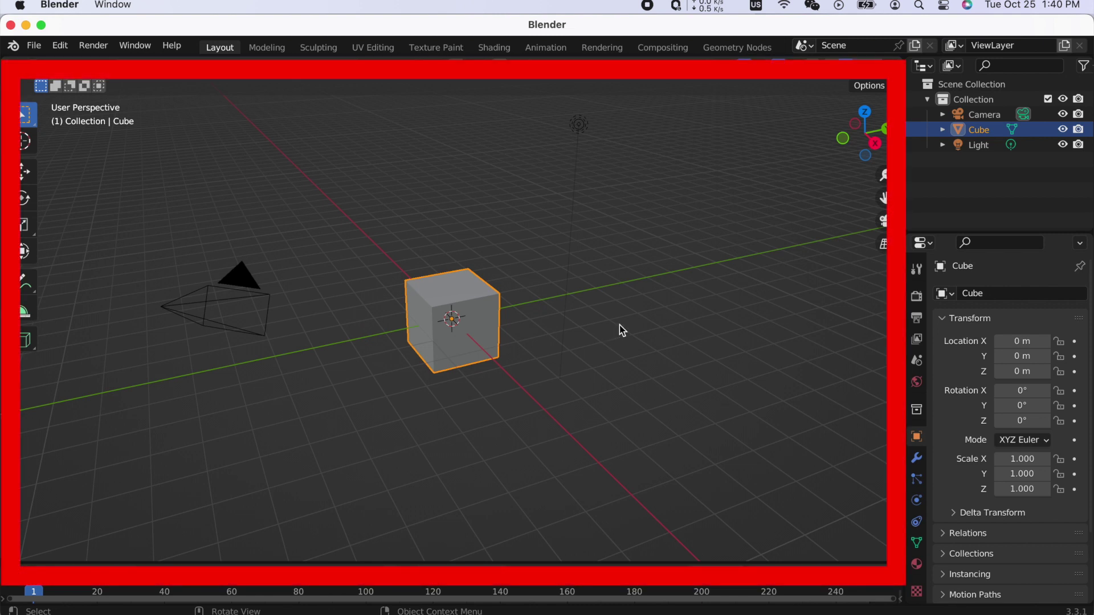
{"action": "key", "text": "ctrl+alt+space"}
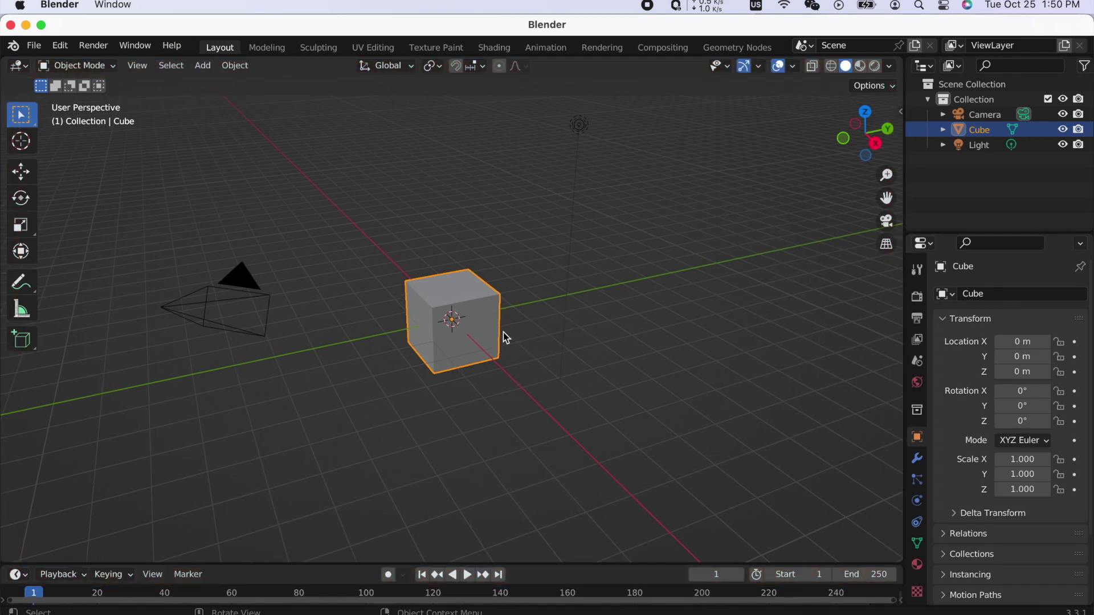
{"action": "mouse_move", "coordinate": [491, 344]}
{"action": "middle_mouse_down"}
{"action": "mouse_move", "coordinate": [539, 336]}
{"action": "mouse_move", "coordinate": [511, 301]}
{"action": "mouse_move", "coordinate": [456, 319]}
{"action": "mouse_move", "coordinate": [473, 345]}
{"action": "mouse_move", "coordinate": [495, 348]}
{"action": "middle_mouse_up"}
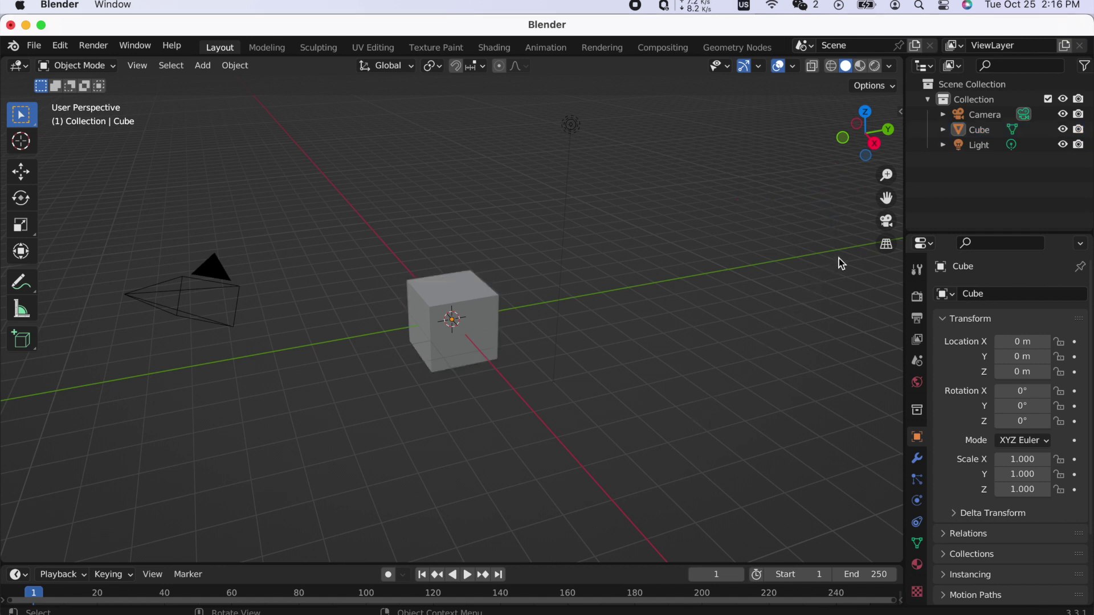
{"action": "left_click_drag", "start_coordinate": [886, 198], "coordinate": [872, 145]}
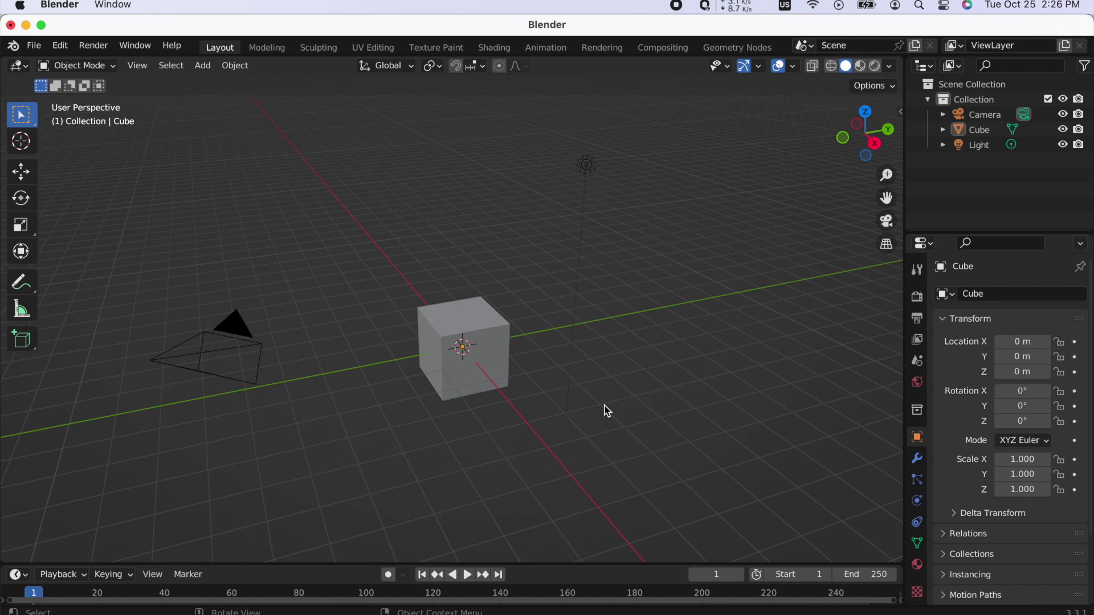
Select the cube, the camera and the light in turn to identify the default scene objects
{"action": "left_click", "coordinate": [474, 370]}
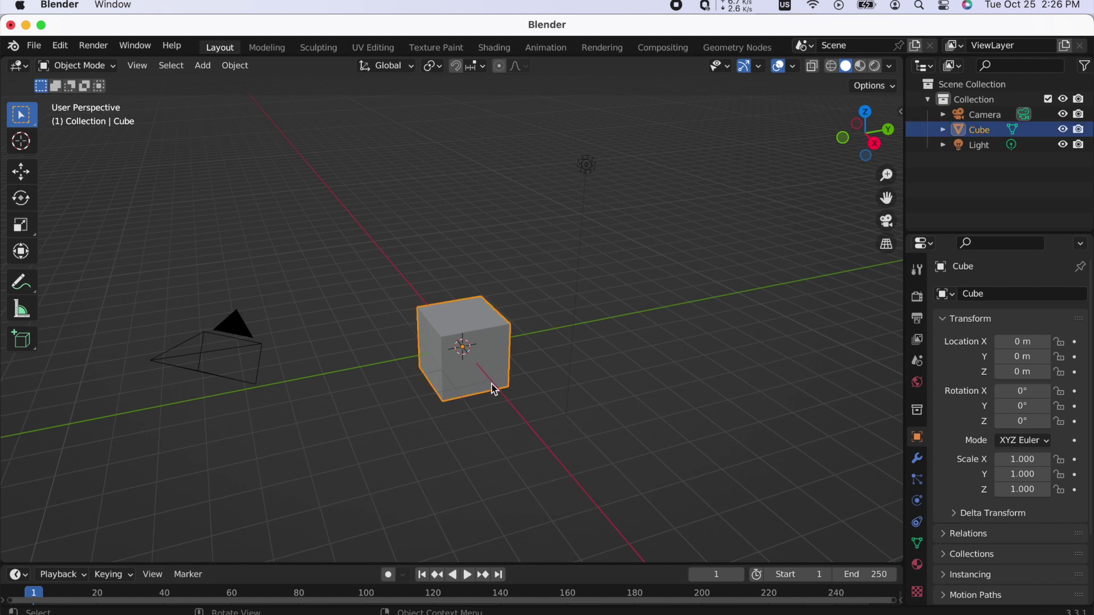
{"action": "left_click", "coordinate": [236, 352]}
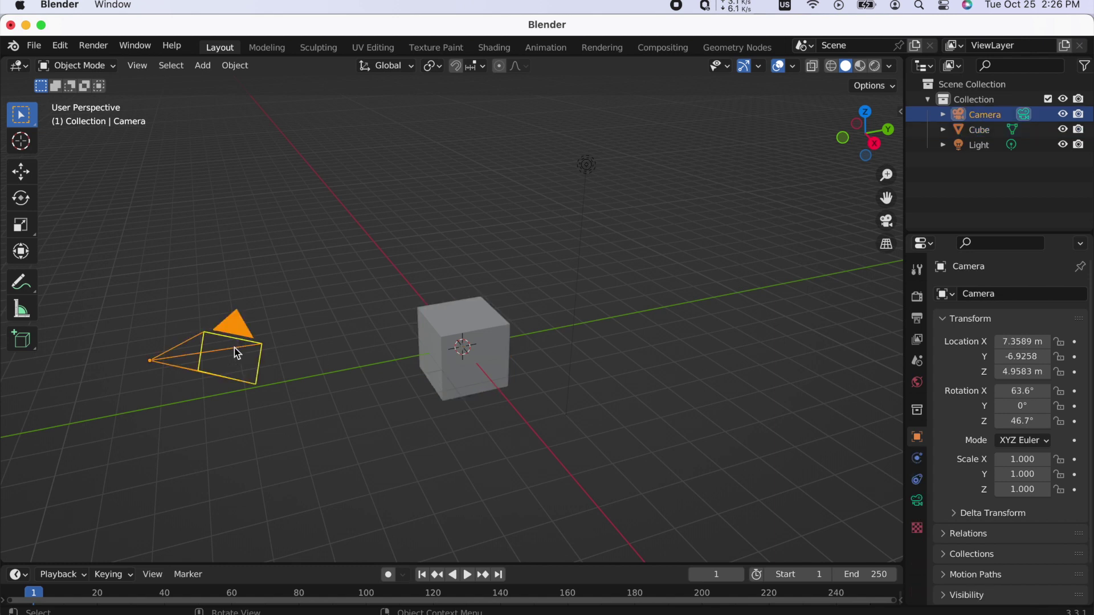
{"action": "left_click", "coordinate": [590, 168]}
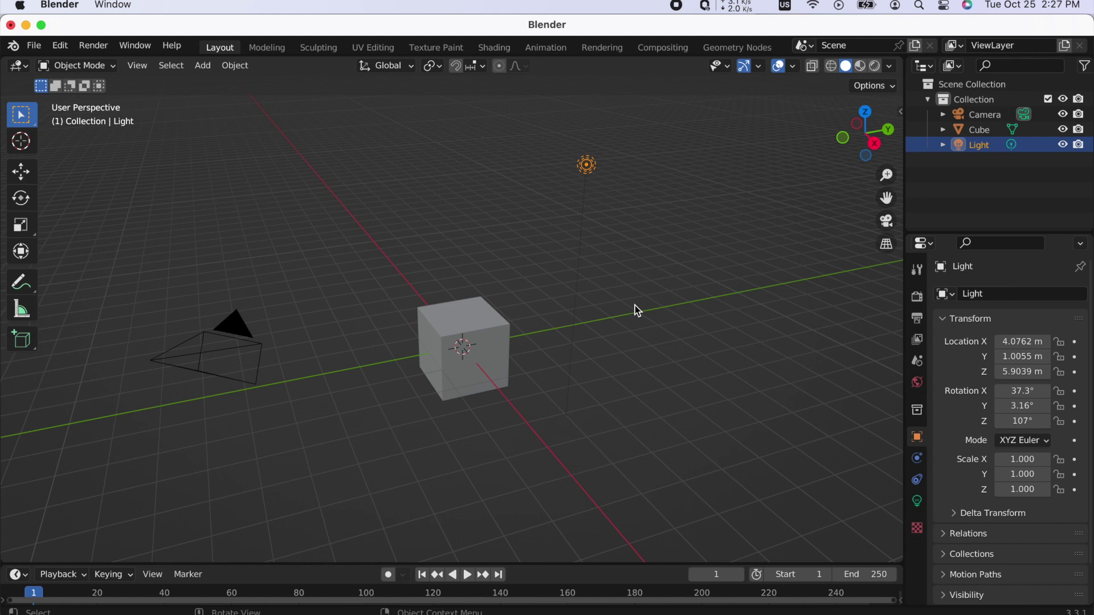
Select the camera and look at the cube through the camera view
{"action": "left_click", "coordinate": [251, 348]}
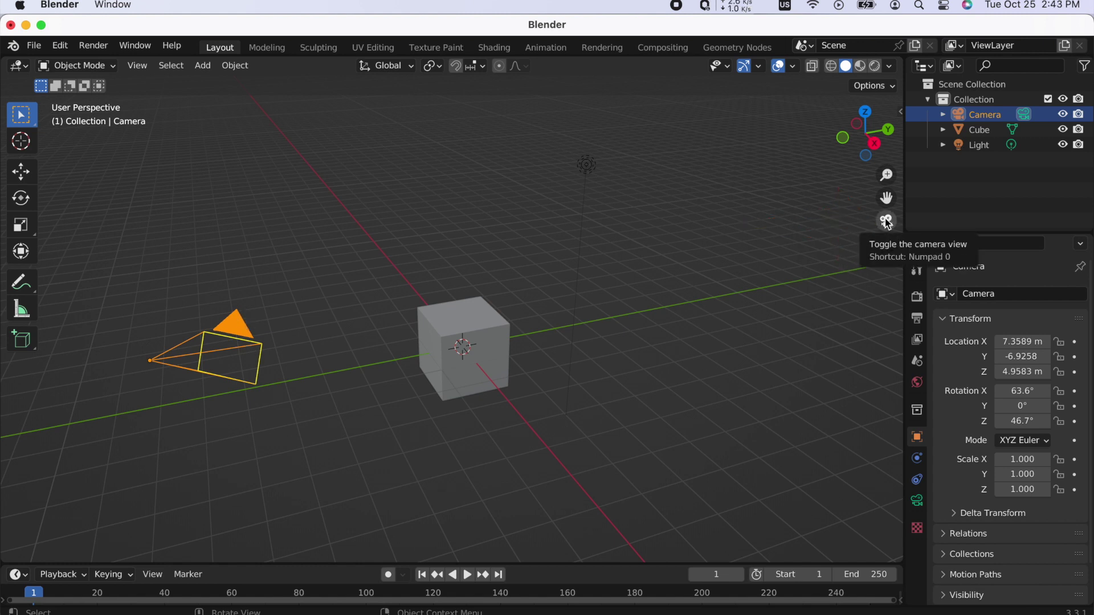
{"action": "left_click", "coordinate": [888, 221]}
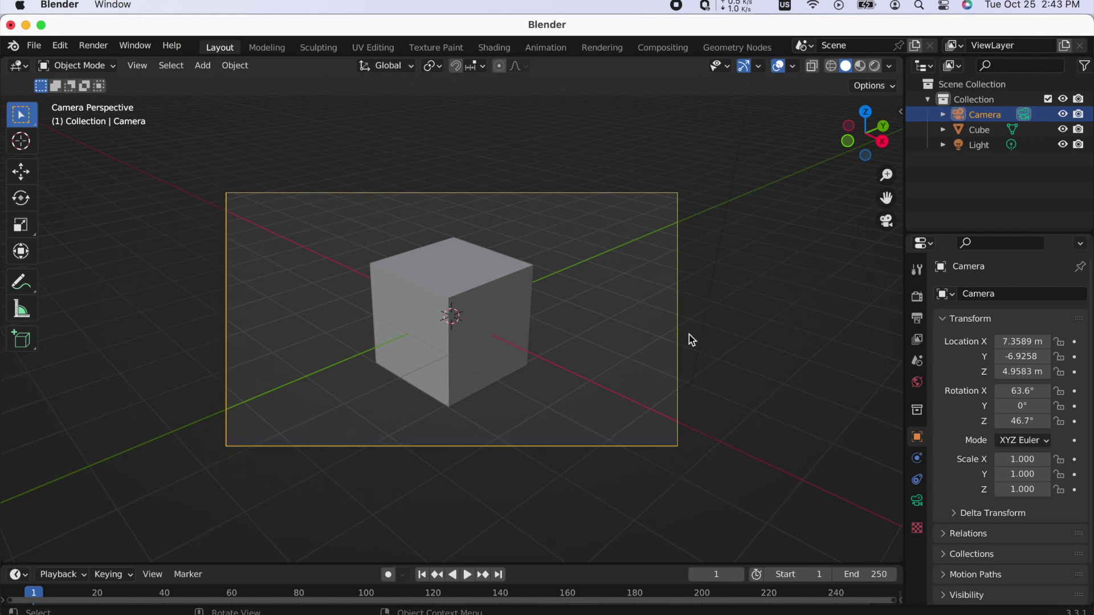
{"action": "middle_click_drag", "start_coordinate": [675, 309], "coordinate": [725, 298]}
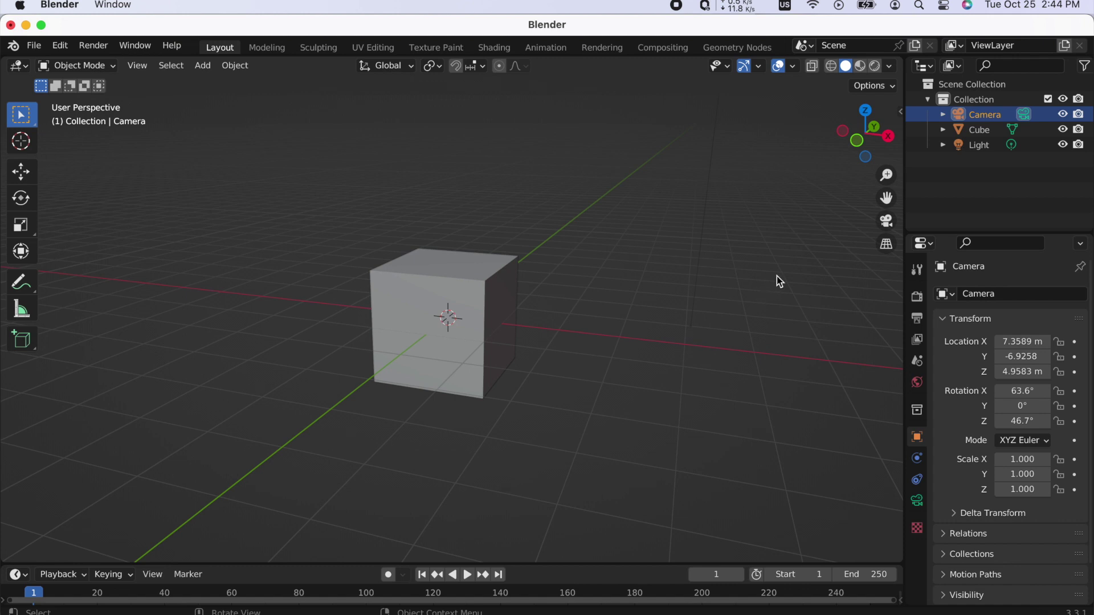
{"action": "left_click", "coordinate": [886, 222]}
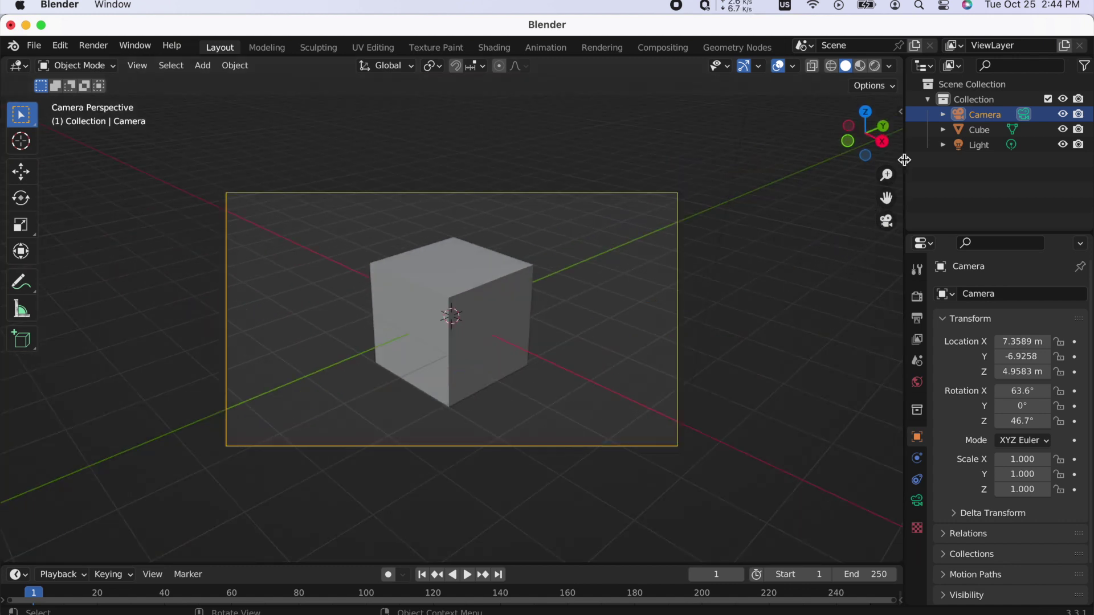
Lock the camera to the view in the View Lock settings
{"action": "left_click", "coordinate": [901, 113]}
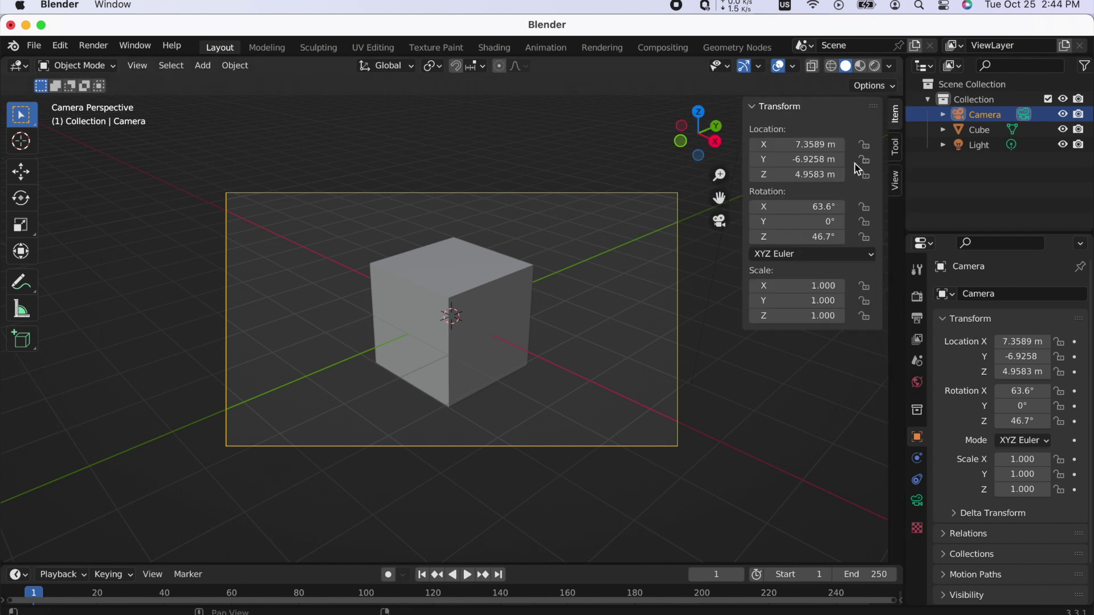
{"action": "left_click", "coordinate": [896, 177]}
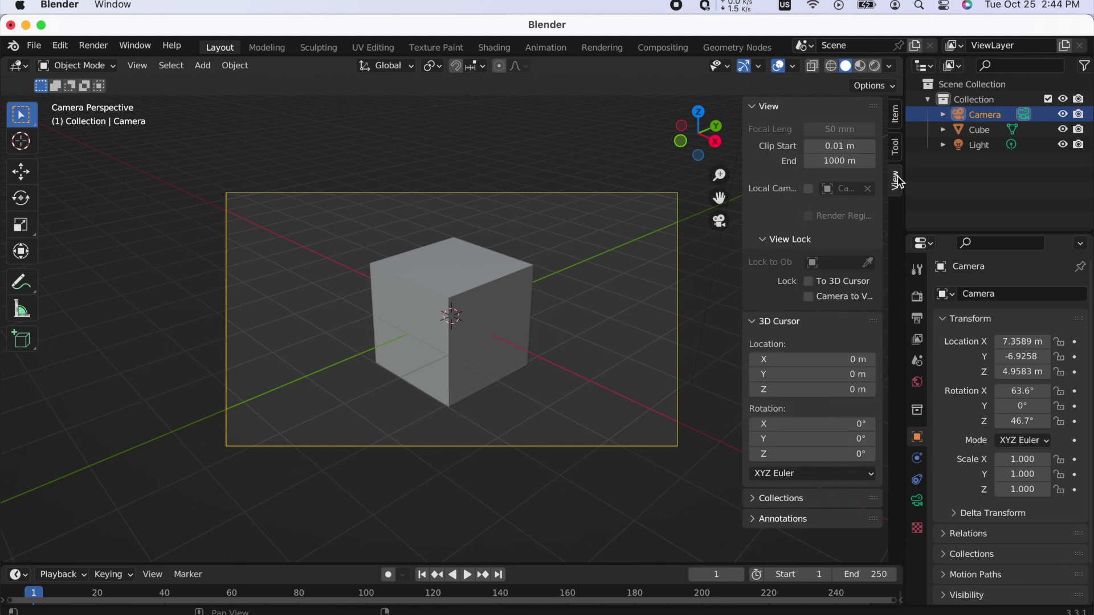
{"action": "left_click", "coordinate": [832, 301]}
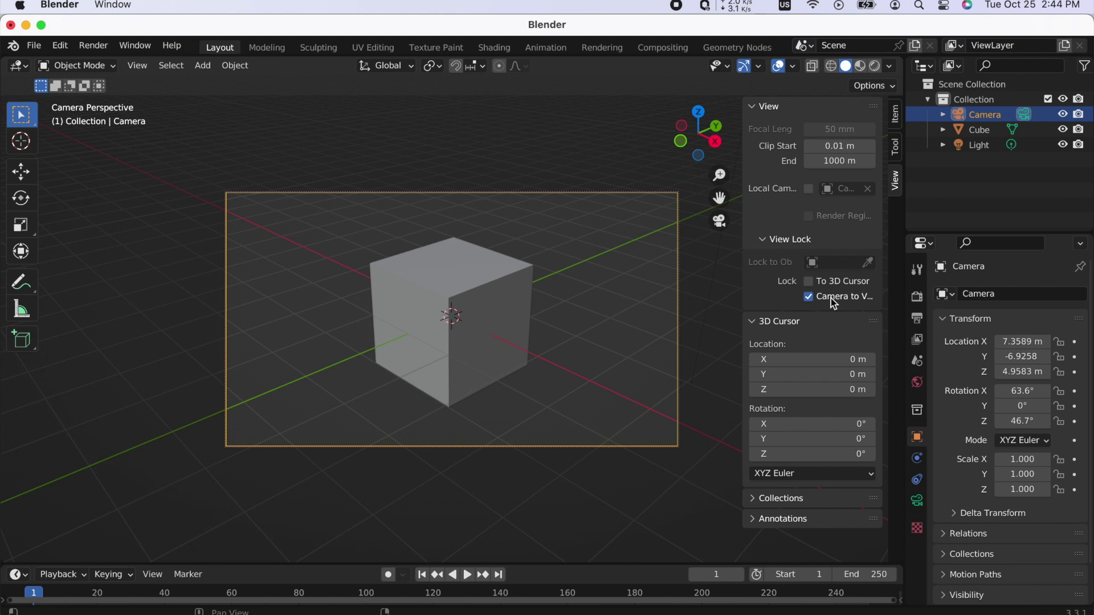
Reposition the locked camera around the cube to about X 9.27 m, Y -4.42 m, Z 4.61 m, and return to the user perspective
{"action": "mouse_move", "coordinate": [459, 297]}
{"action": "middle_mouse_down"}
{"action": "mouse_move", "coordinate": [518, 298]}
{"action": "mouse_move", "coordinate": [528, 262]}
{"action": "mouse_move", "coordinate": [459, 285]}
{"action": "mouse_move", "coordinate": [460, 308]}
{"action": "mouse_move", "coordinate": [528, 314]}
{"action": "mouse_move", "coordinate": [537, 282]}
{"action": "mouse_move", "coordinate": [498, 262]}
{"action": "mouse_move", "coordinate": [415, 272]}
{"action": "mouse_move", "coordinate": [396, 298]}
{"action": "mouse_move", "coordinate": [441, 323]}
{"action": "mouse_move", "coordinate": [522, 295]}
{"action": "mouse_move", "coordinate": [419, 276]}
{"action": "mouse_move", "coordinate": [517, 292]}
{"action": "mouse_move", "coordinate": [393, 301]}
{"action": "mouse_move", "coordinate": [446, 310]}
{"action": "middle_mouse_up"}
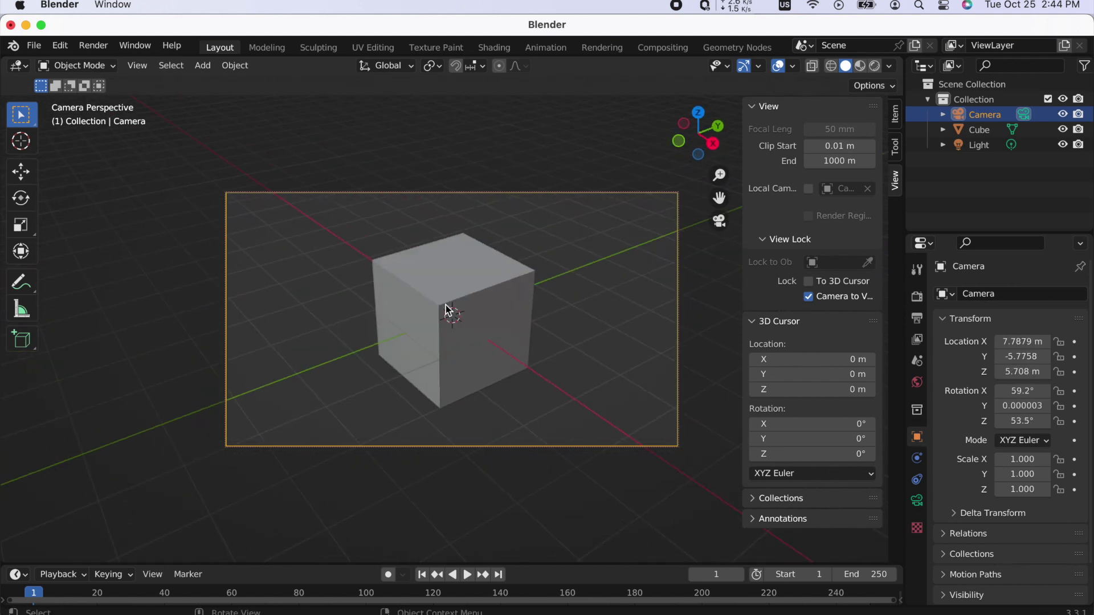
{"action": "left_click", "coordinate": [720, 220]}
{"action": "middle_click_drag", "start_coordinate": [600, 276], "coordinate": [466, 294]}
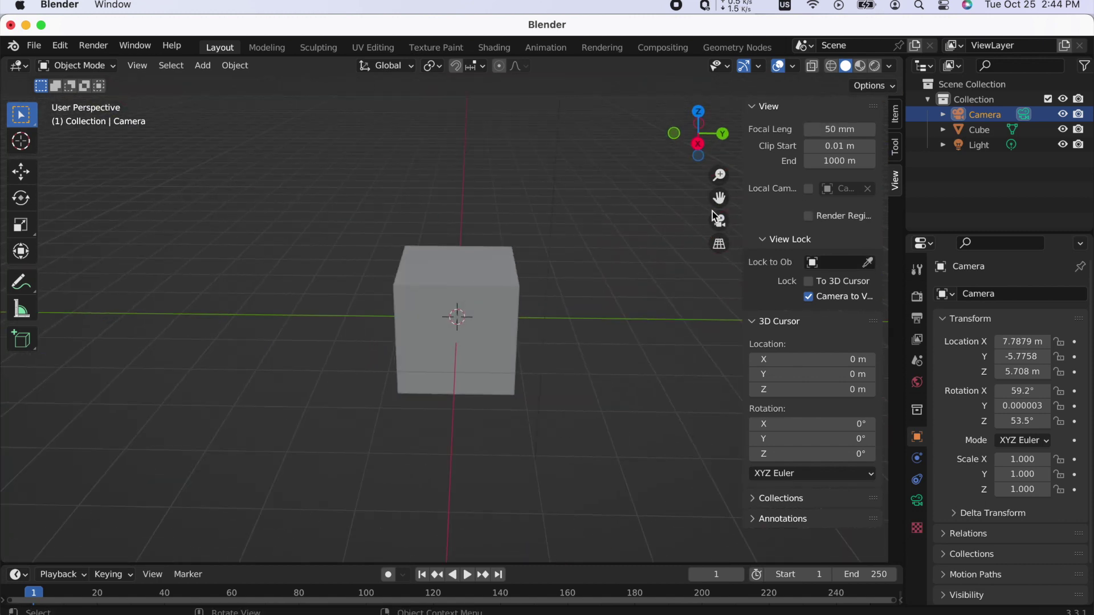
{"action": "left_click", "coordinate": [720, 220]}
{"action": "middle_click_drag", "start_coordinate": [603, 292], "coordinate": [581, 281]}
{"action": "left_click", "coordinate": [719, 220]}
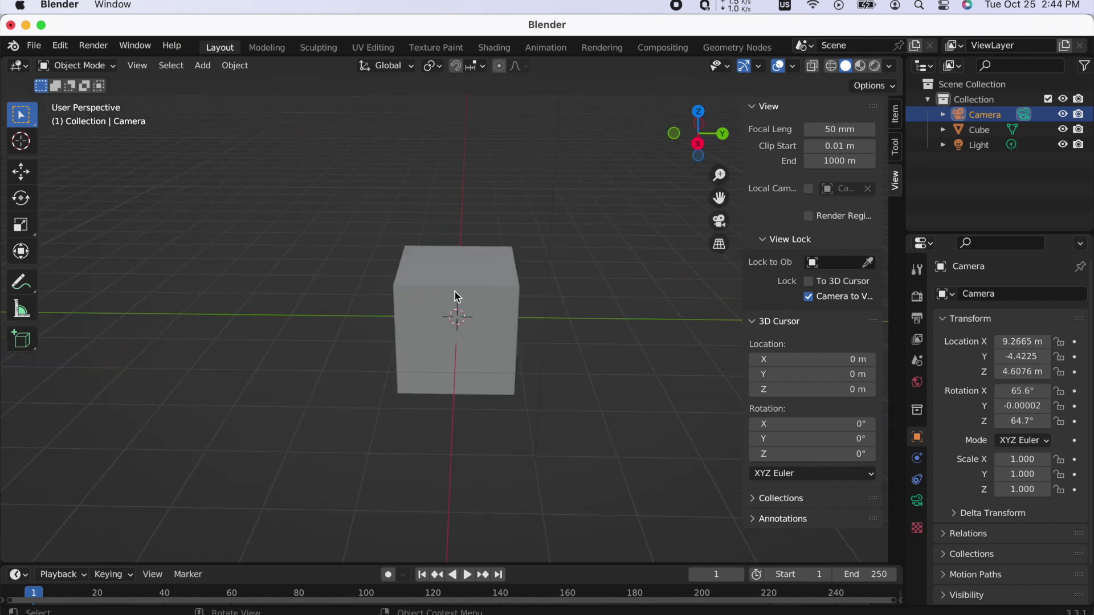
{"action": "scroll", "coordinate": [455, 291], "scroll_direction": "down", "scroll_amount": 3}
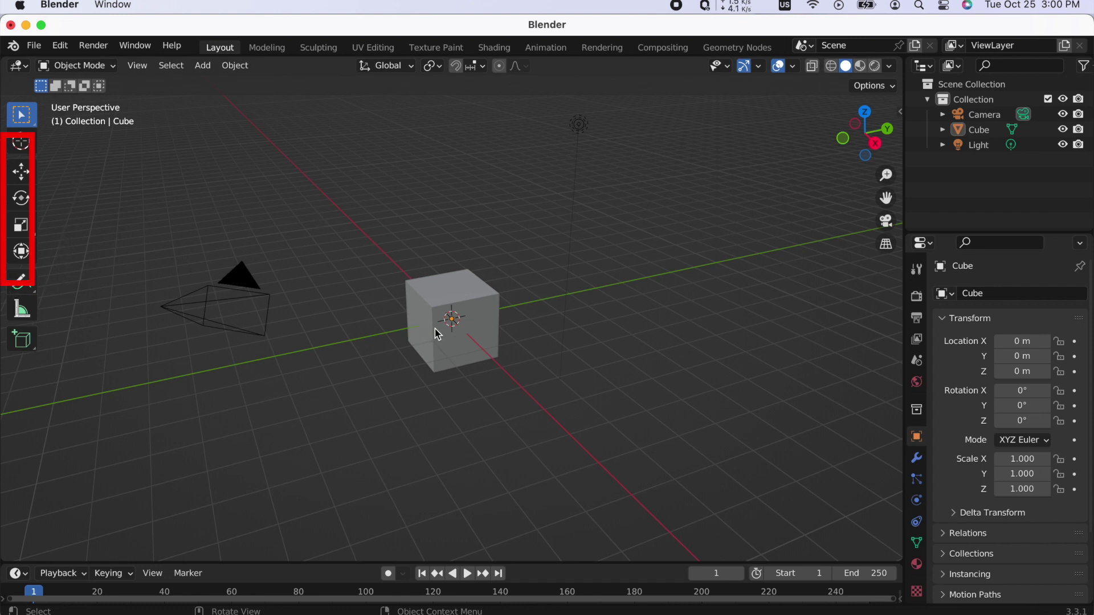
Move the cube freely with the Move tool to about X 0.08 m, Y -0.19 m, Z 0 m, and activate the Rotate tool
{"action": "left_click", "coordinate": [436, 348]}
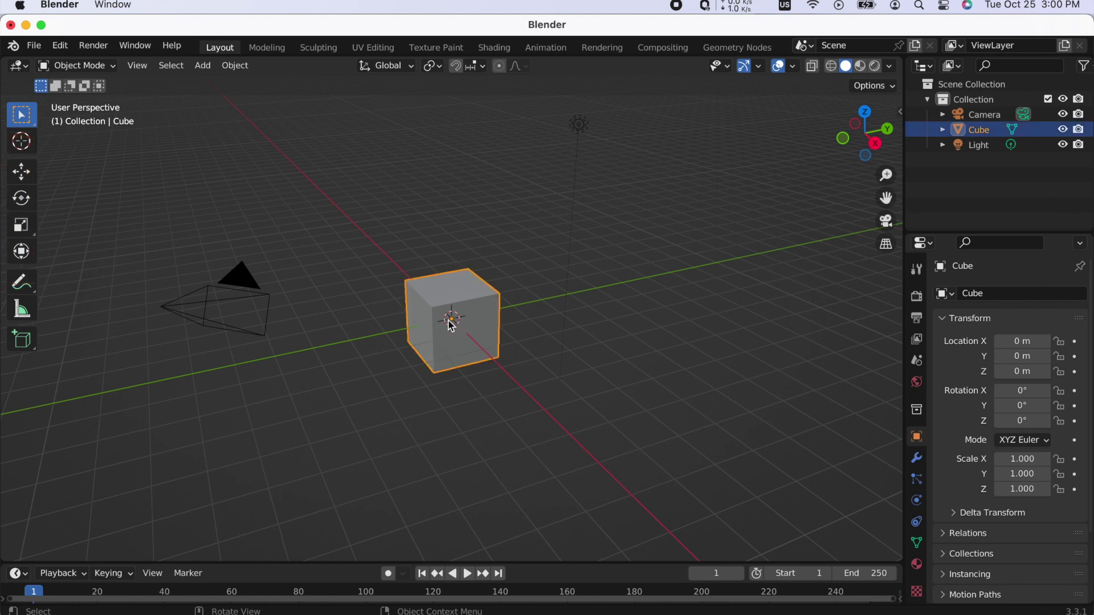
{"action": "left_click", "coordinate": [23, 174]}
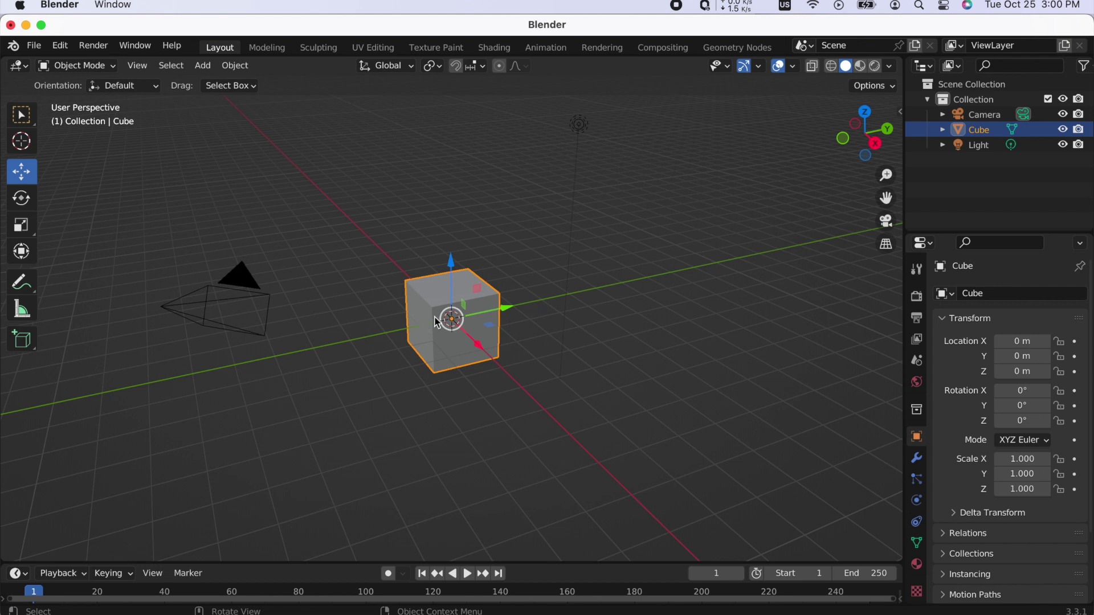
{"action": "left_click_drag", "start_coordinate": [439, 321], "coordinate": [433, 287]}
{"action": "middle_click_drag", "start_coordinate": [743, 328], "coordinate": [603, 334]}
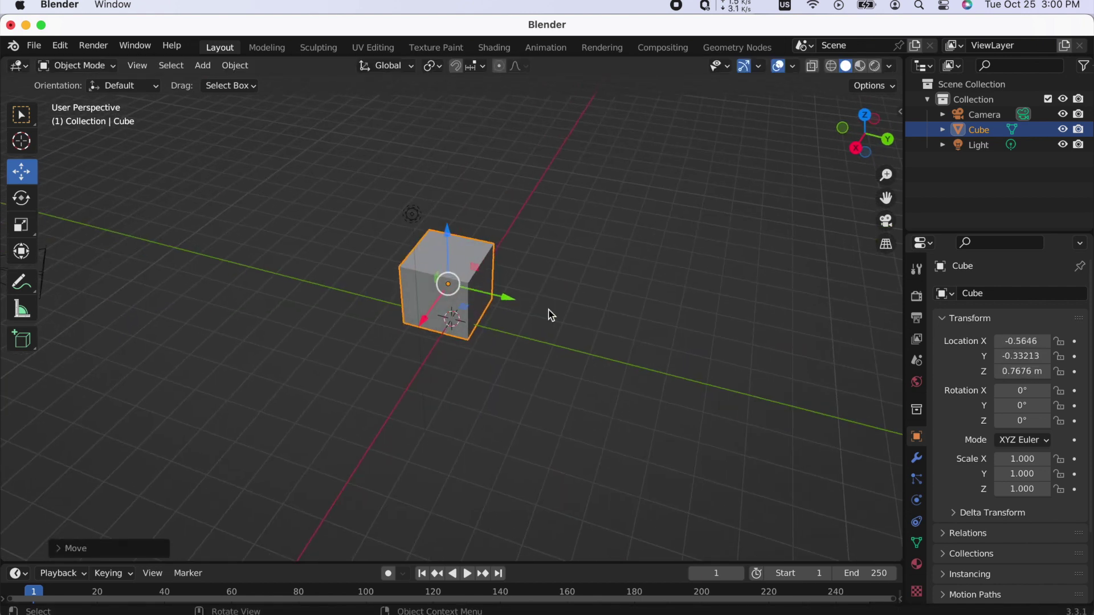
{"action": "left_click_drag", "start_coordinate": [449, 283], "coordinate": [448, 338]}
{"action": "middle_click_drag", "start_coordinate": [448, 338], "coordinate": [498, 320]}
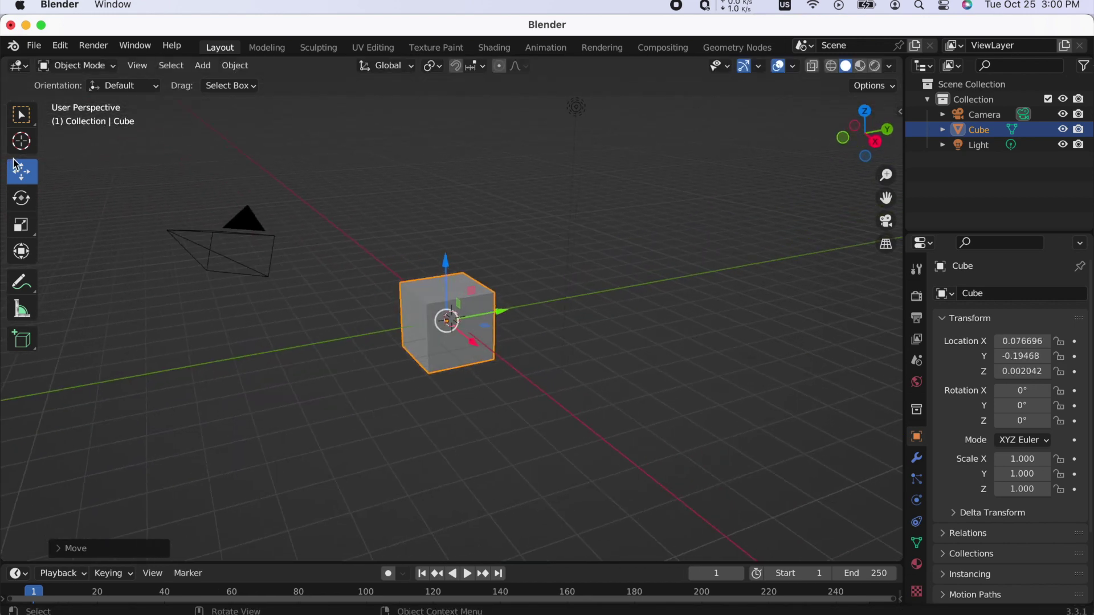
{"action": "left_click", "coordinate": [21, 198]}
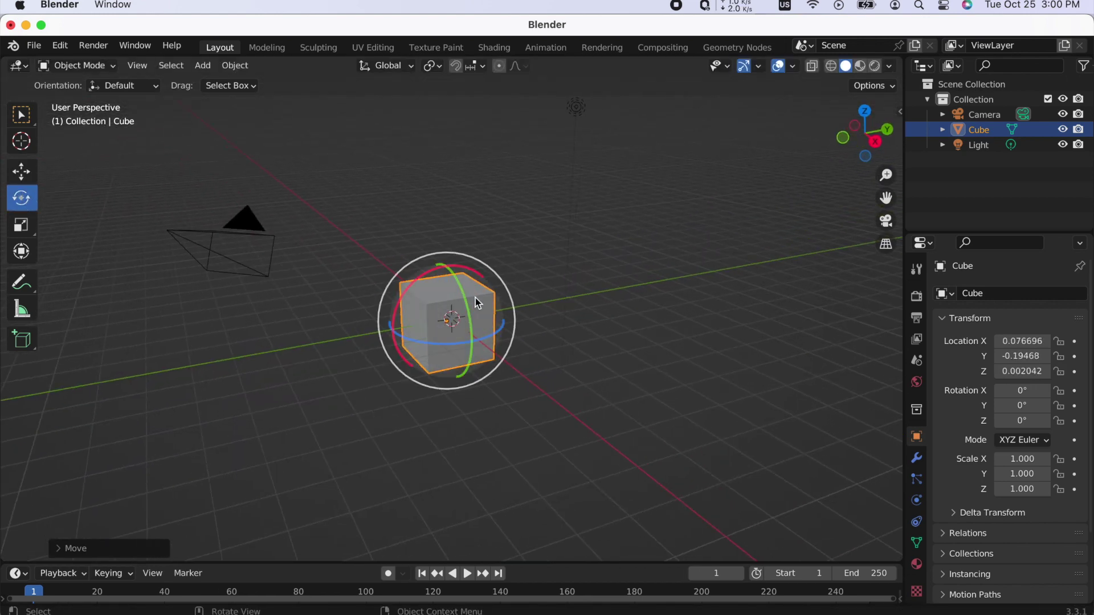
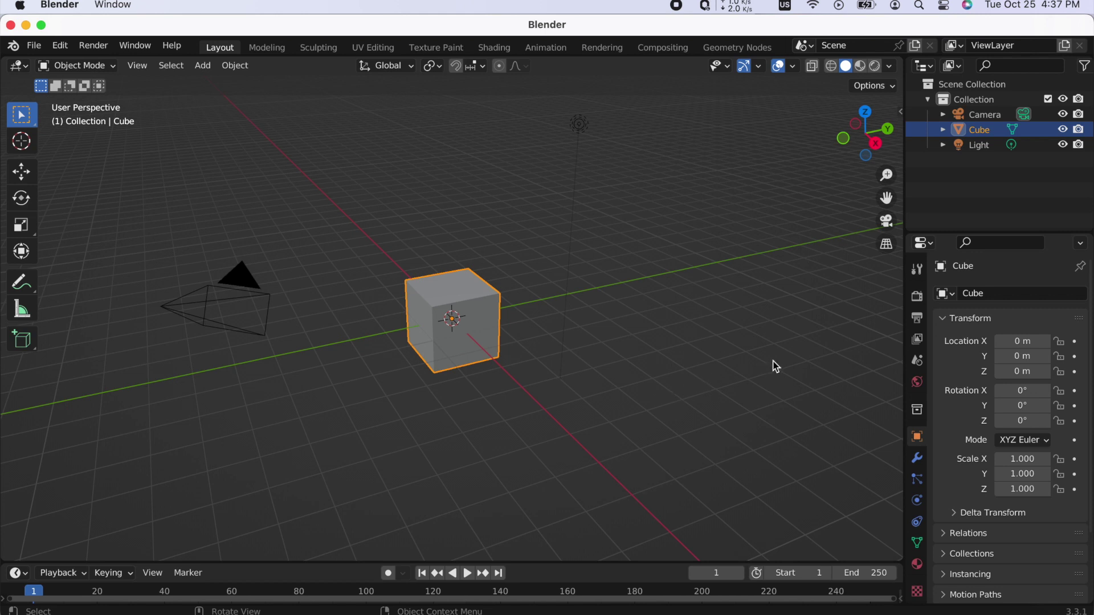
Set the render engine to Cycles and show the cube in Rendered viewport shading
{"action": "left_click", "coordinate": [917, 299]}
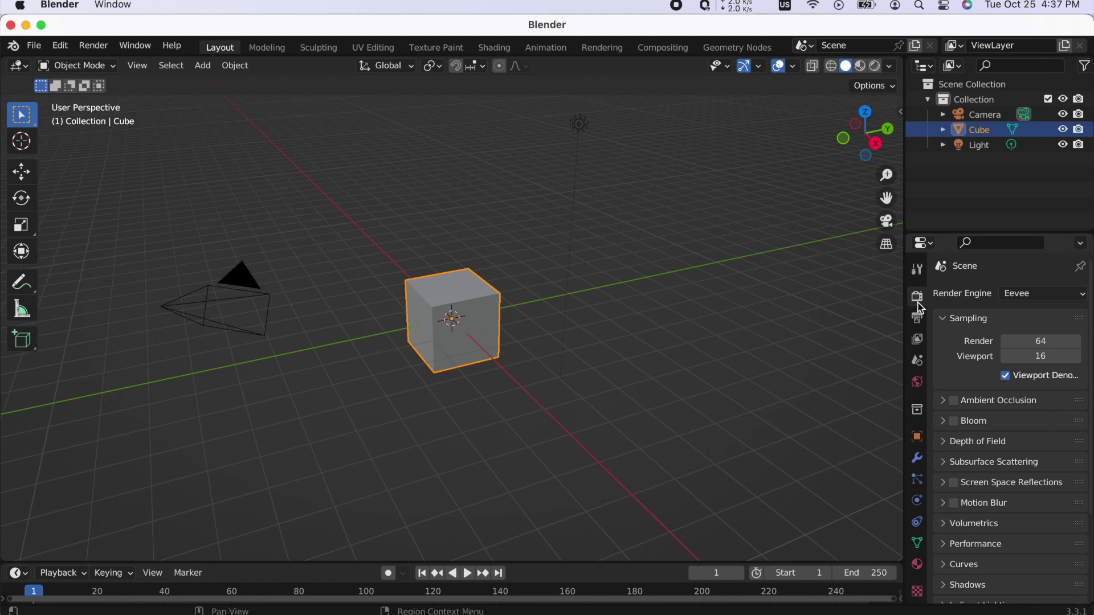
{"action": "left_click", "coordinate": [1021, 296]}
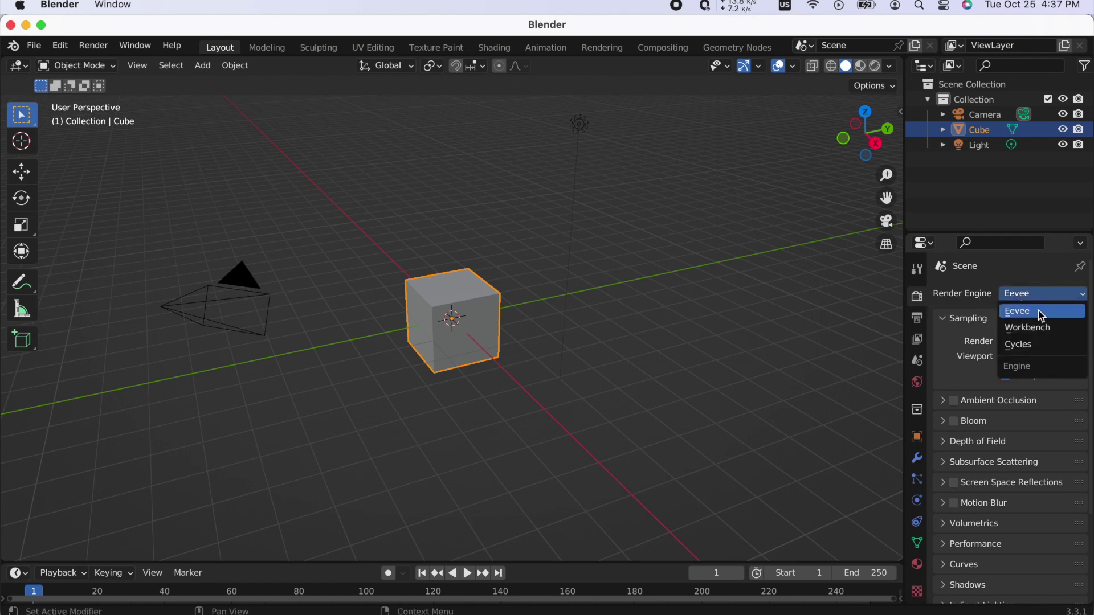
{"action": "left_click", "coordinate": [1042, 345]}
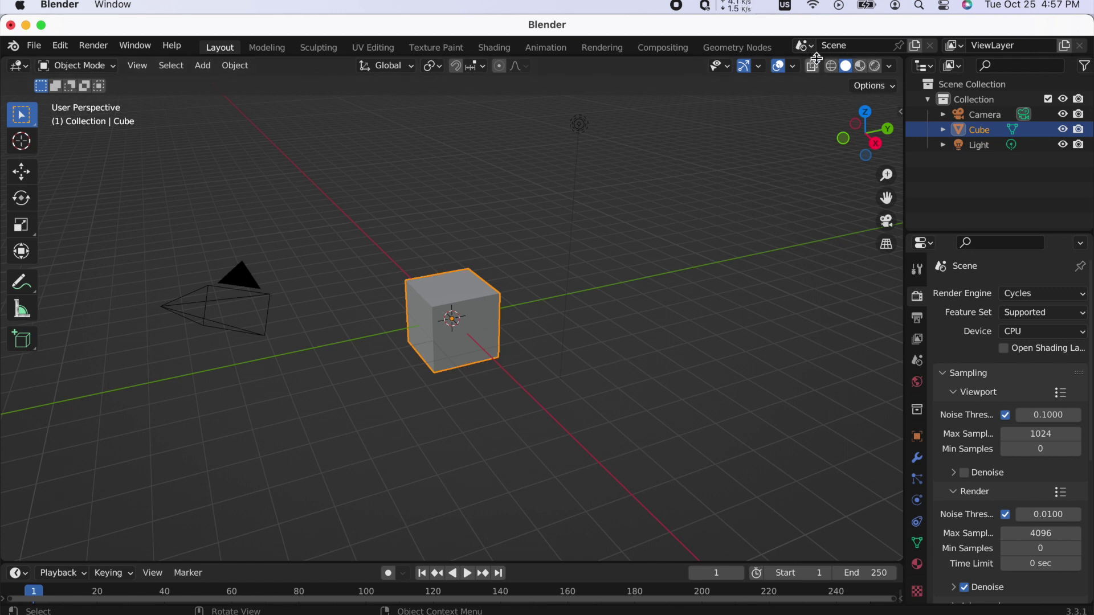
{"action": "left_click", "coordinate": [876, 66]}
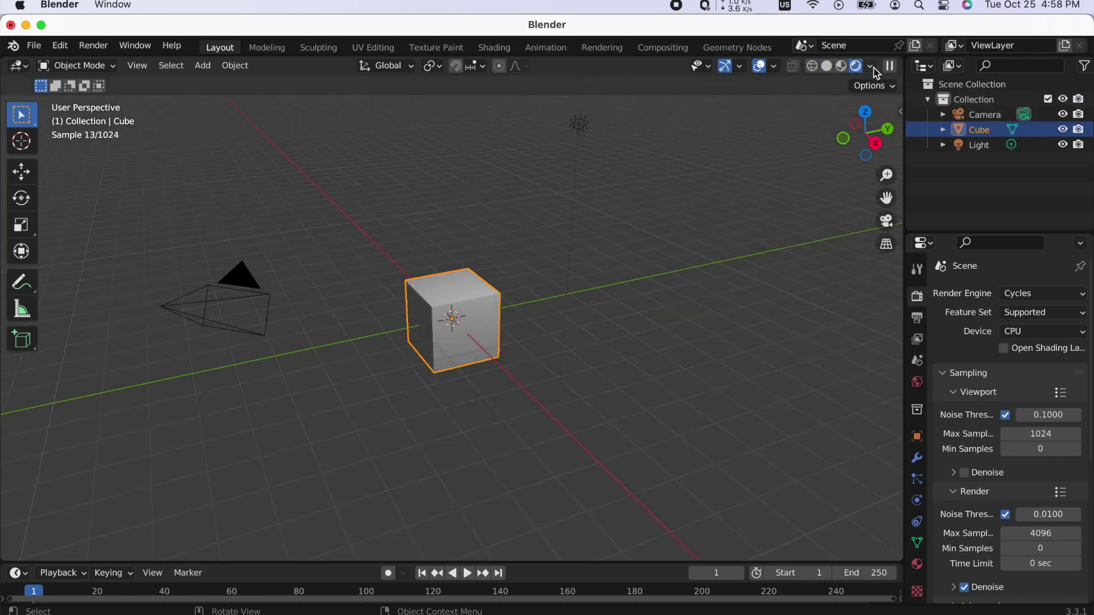
{"action": "middle_click_drag", "start_coordinate": [712, 237], "coordinate": [520, 327]}
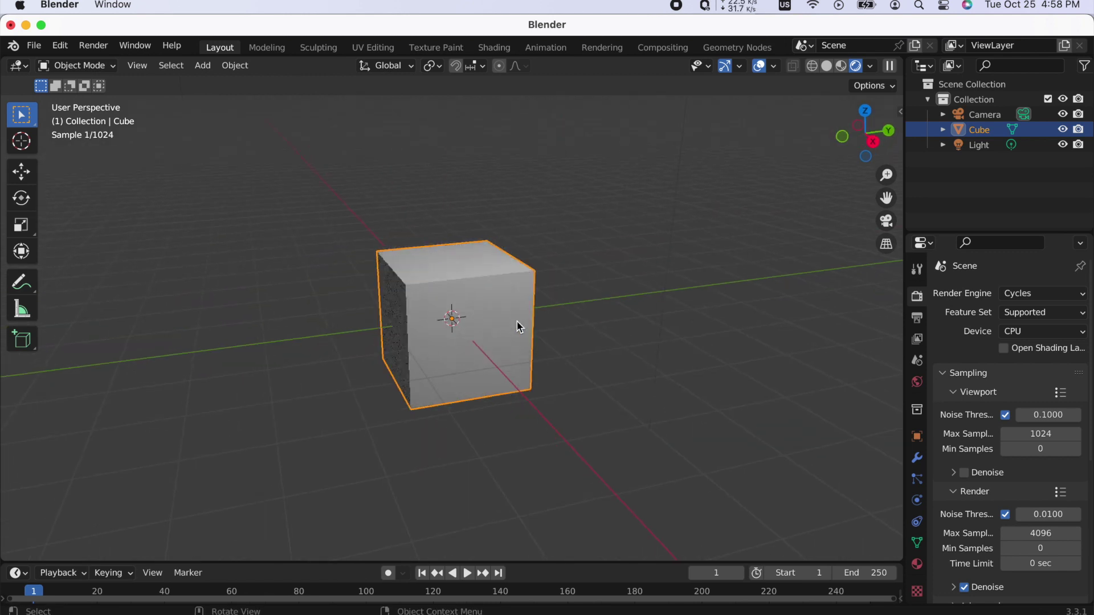
Switch the render engine to Eevee and inspect the rendered cube
{"action": "left_click", "coordinate": [1021, 294]}
{"action": "left_click", "coordinate": [1038, 312]}
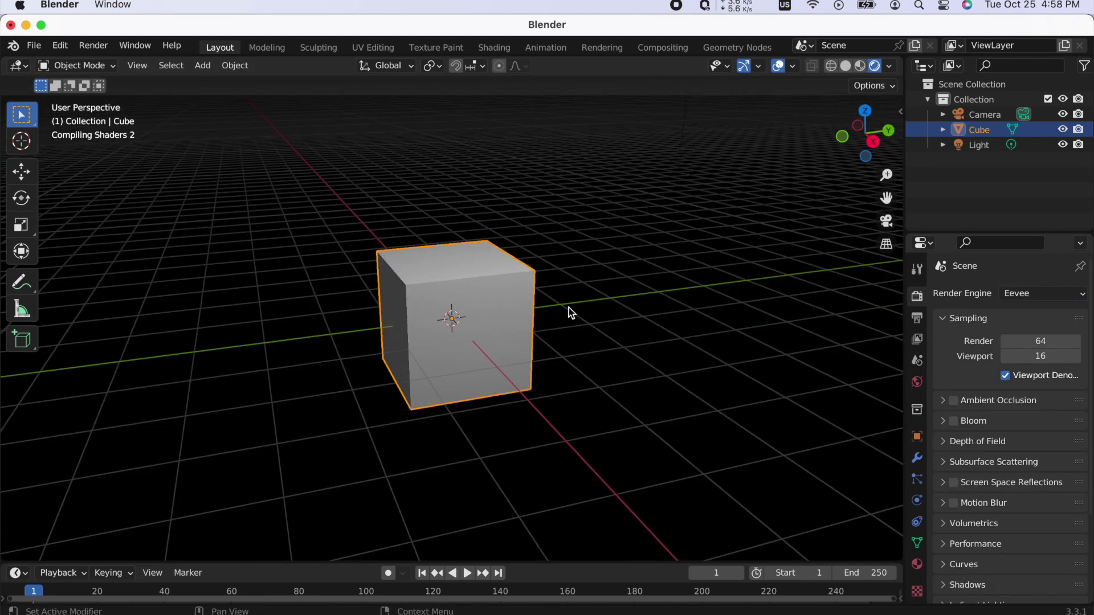
{"action": "middle_click_drag", "start_coordinate": [580, 301], "coordinate": [577, 290]}
{"action": "middle_click_drag", "start_coordinate": [475, 294], "coordinate": [555, 313]}
{"action": "left_click", "coordinate": [682, 469]}
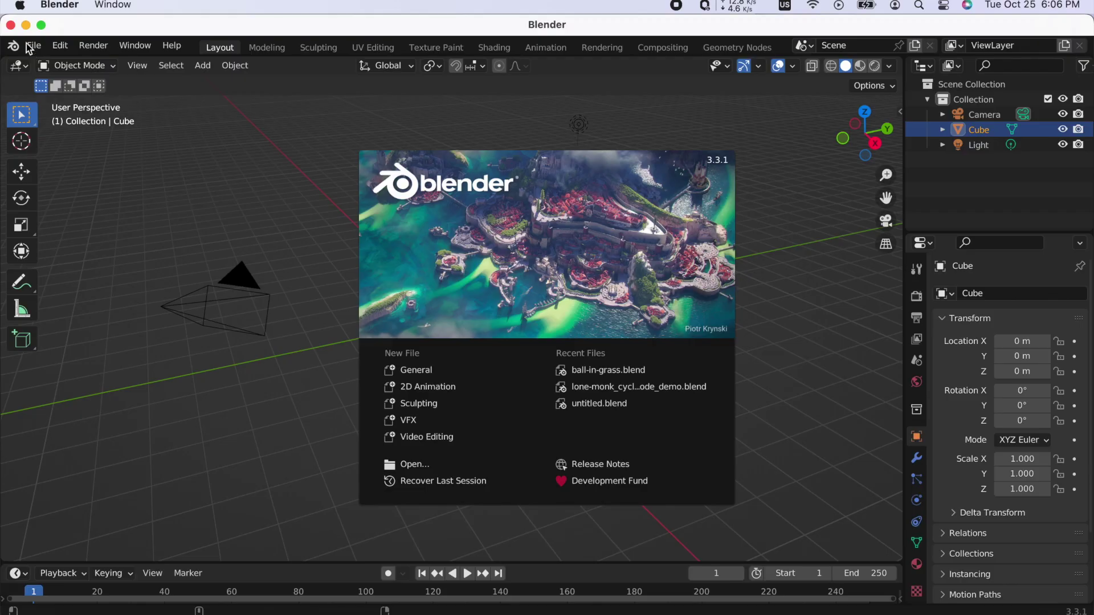
Open the ball-in-grass.blend demo file from the Downloads folder
{"action": "left_click", "coordinate": [30, 49]}
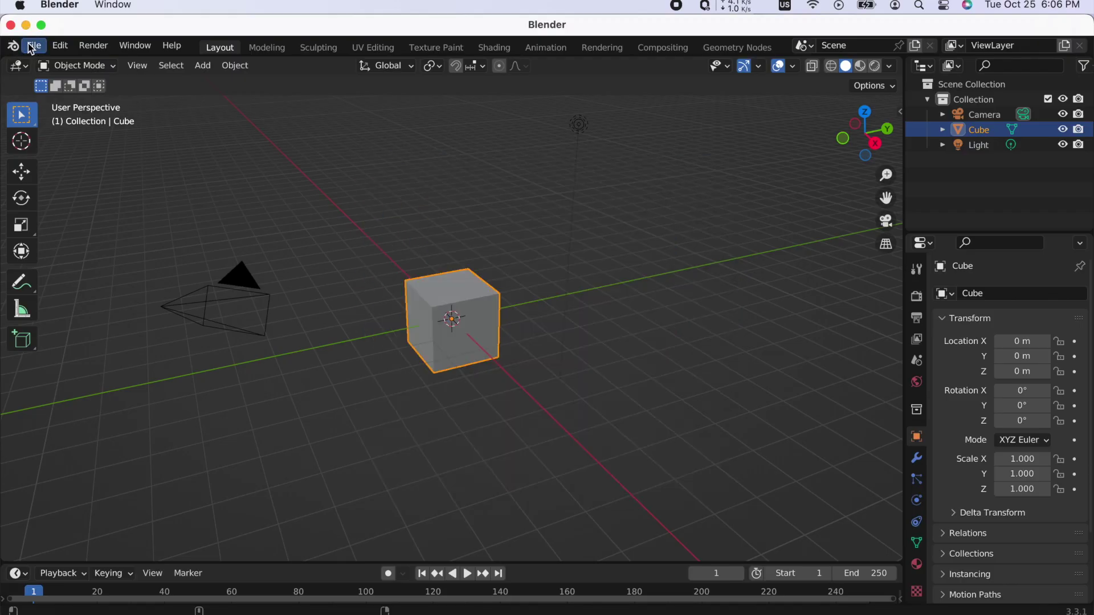
{"action": "left_click", "coordinate": [33, 46]}
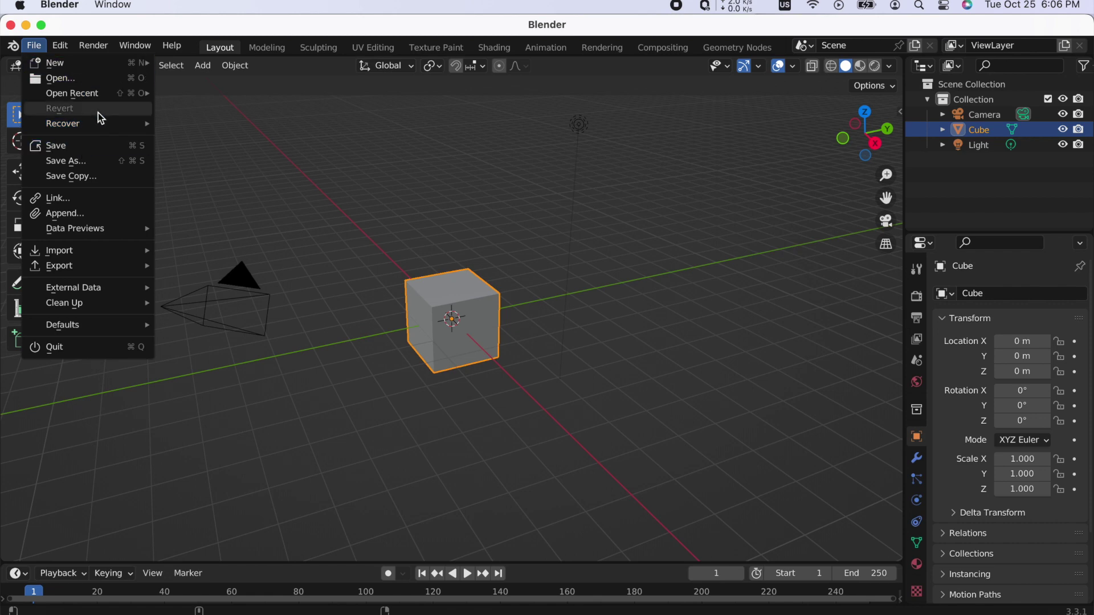
{"action": "left_click", "coordinate": [83, 78]}
{"action": "left_click", "coordinate": [427, 165]}
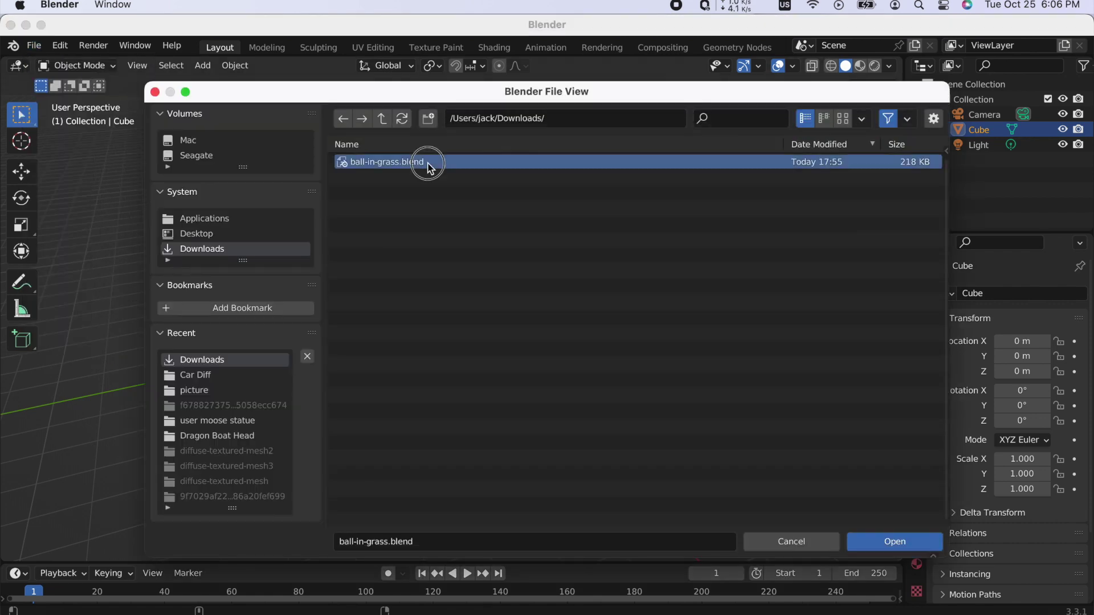
{"action": "double_click", "coordinate": [428, 164]}
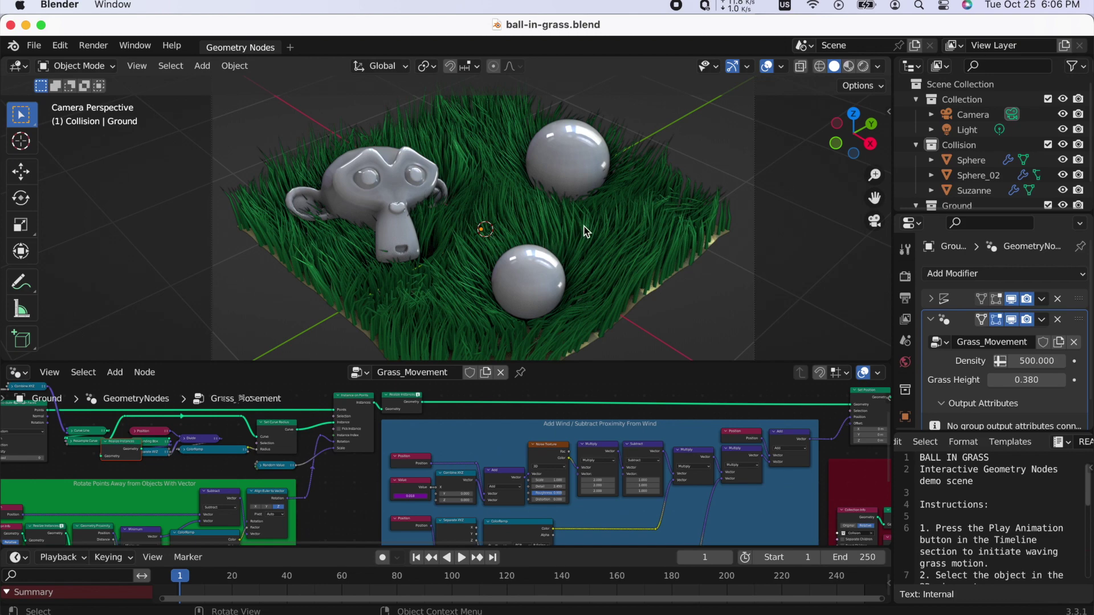
Play the waving grass animation and view the monkey head and spheres from several angles
{"action": "middle_click_drag", "start_coordinate": [626, 217], "coordinate": [598, 228]}
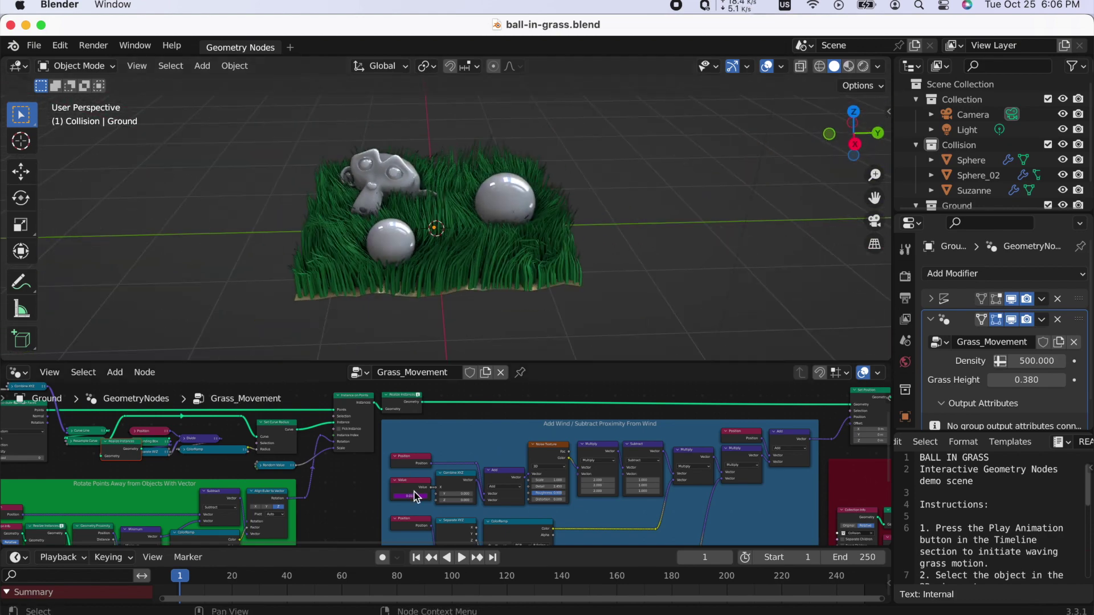
{"action": "left_click", "coordinate": [461, 558]}
{"action": "middle_click_drag", "start_coordinate": [433, 239], "coordinate": [454, 222]}
{"action": "scroll", "coordinate": [454, 222], "scroll_direction": "up", "scroll_amount": 5}
{"action": "middle_click_drag", "start_coordinate": [501, 269], "coordinate": [416, 242]}
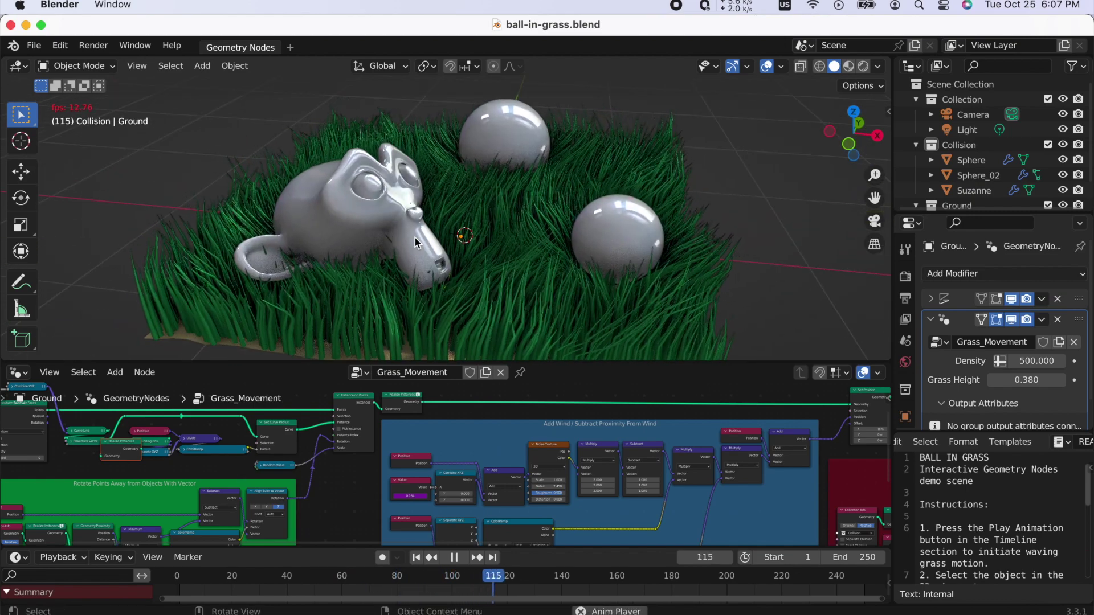
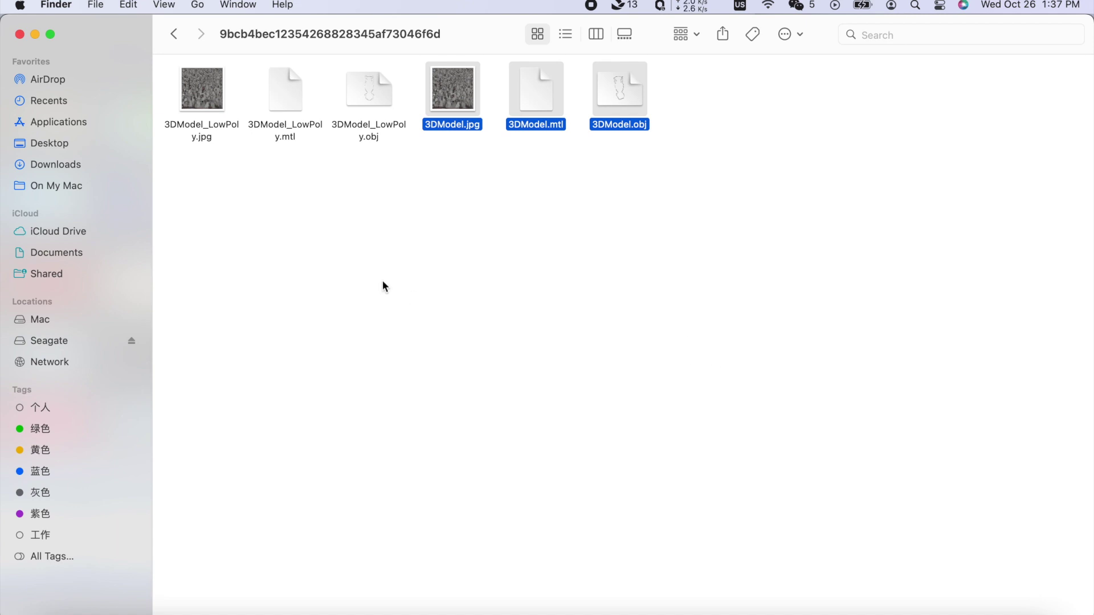
Highlight the three 3DModel_LowPoly files in the downloaded model folder in Finder
{"action": "left_click", "coordinate": [263, 219]}
{"action": "left_click_drag", "start_coordinate": [385, 183], "coordinate": [146, 41]}
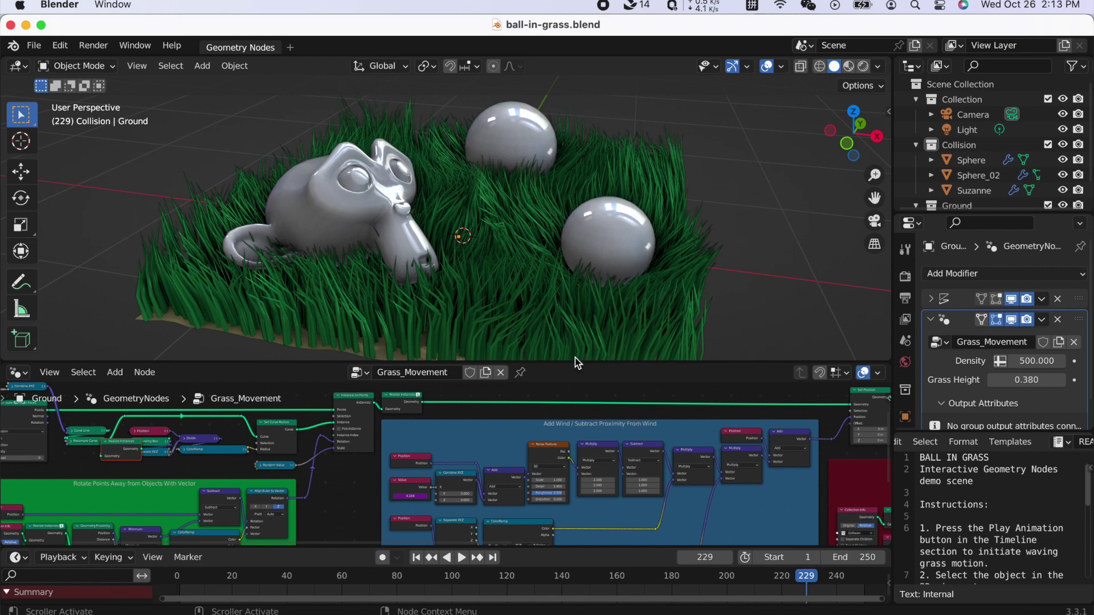
Switch to Blender and import 3DModel.obj from the downloaded model folder as a Wavefront OBJ, bringing the whole vase into view
{"action": "left_click", "coordinate": [34, 46]}
{"action": "mouse_move", "coordinate": [95, 252]}
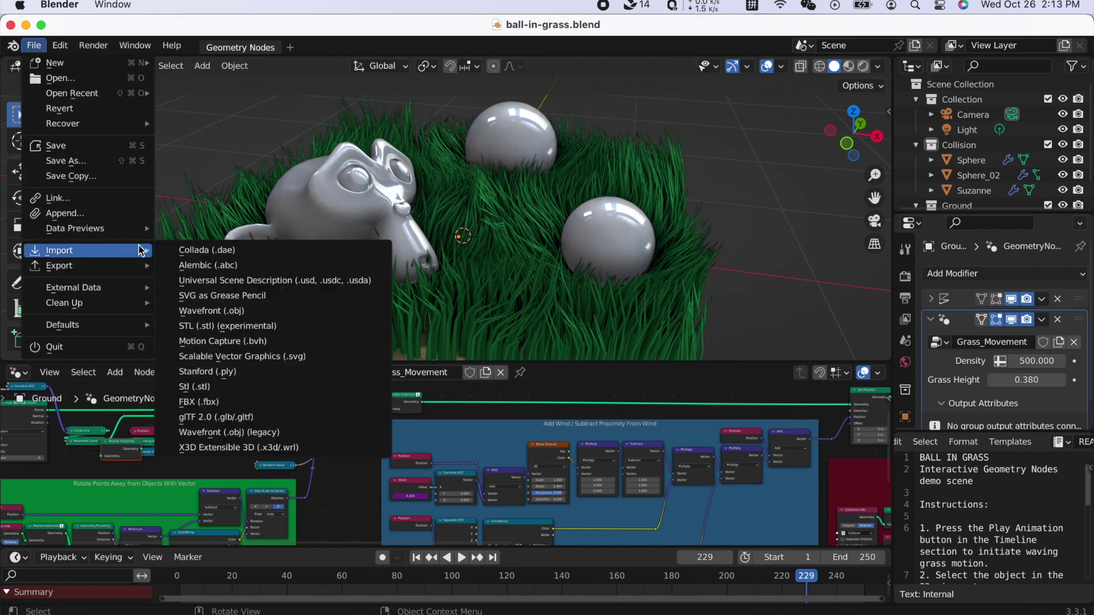
{"action": "left_click", "coordinate": [312, 311]}
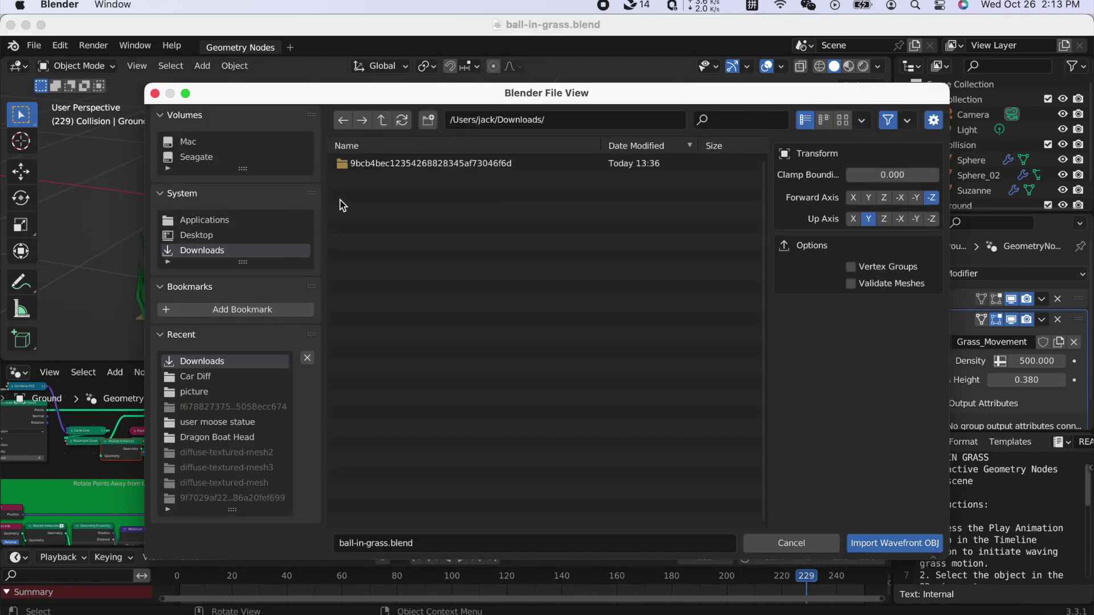
{"action": "double_click", "coordinate": [402, 165]}
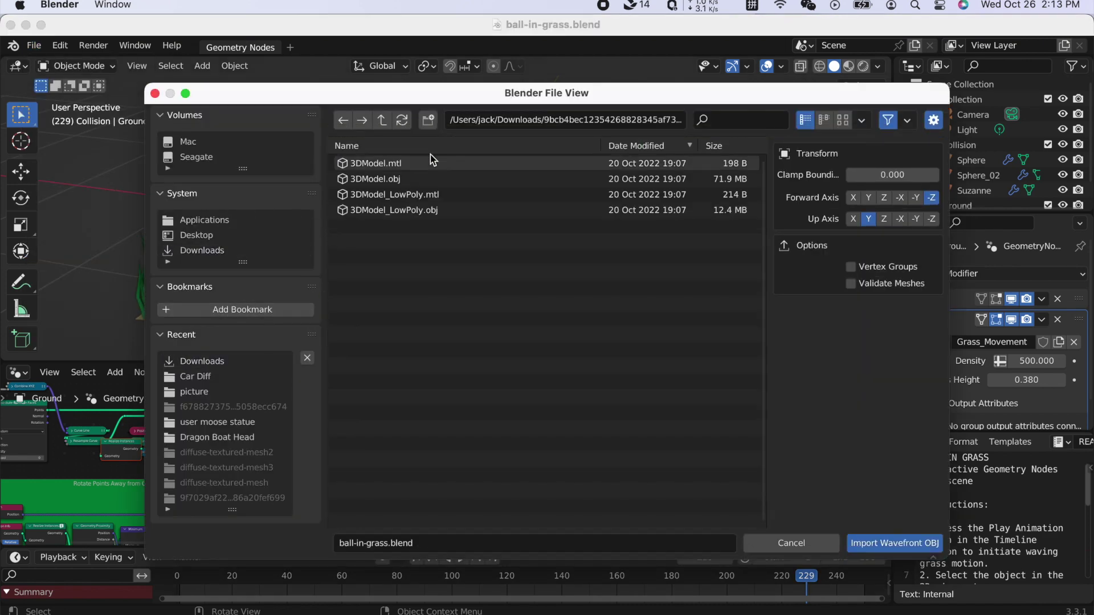
{"action": "double_click", "coordinate": [436, 180]}
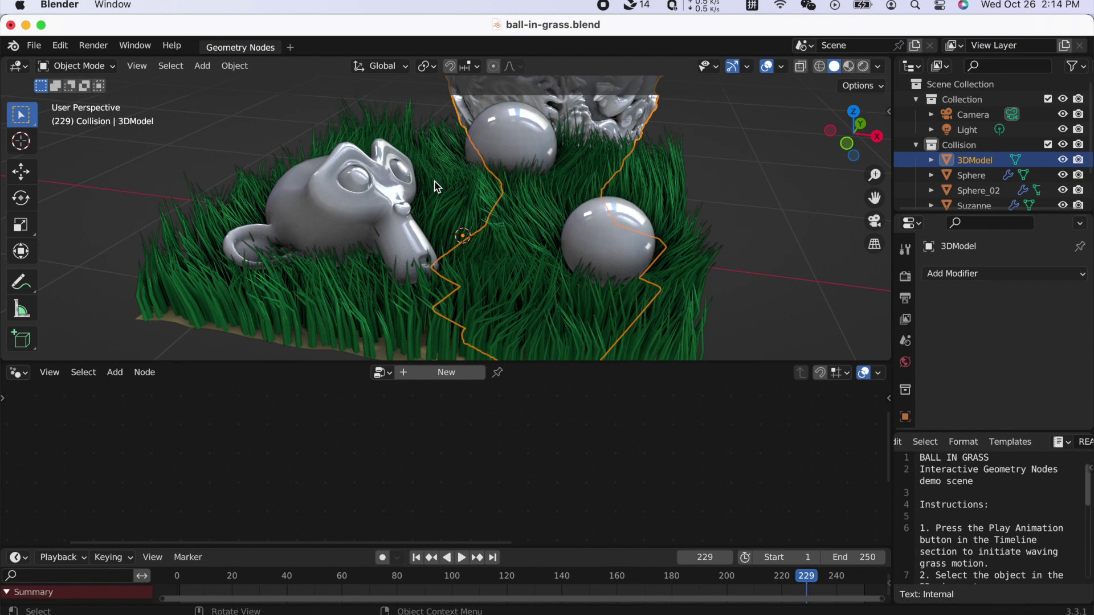
{"action": "scroll", "coordinate": [566, 195], "scroll_direction": "down", "scroll_amount": 4}
{"action": "scroll", "coordinate": [565, 195], "scroll_direction": "down", "scroll_amount": 6}
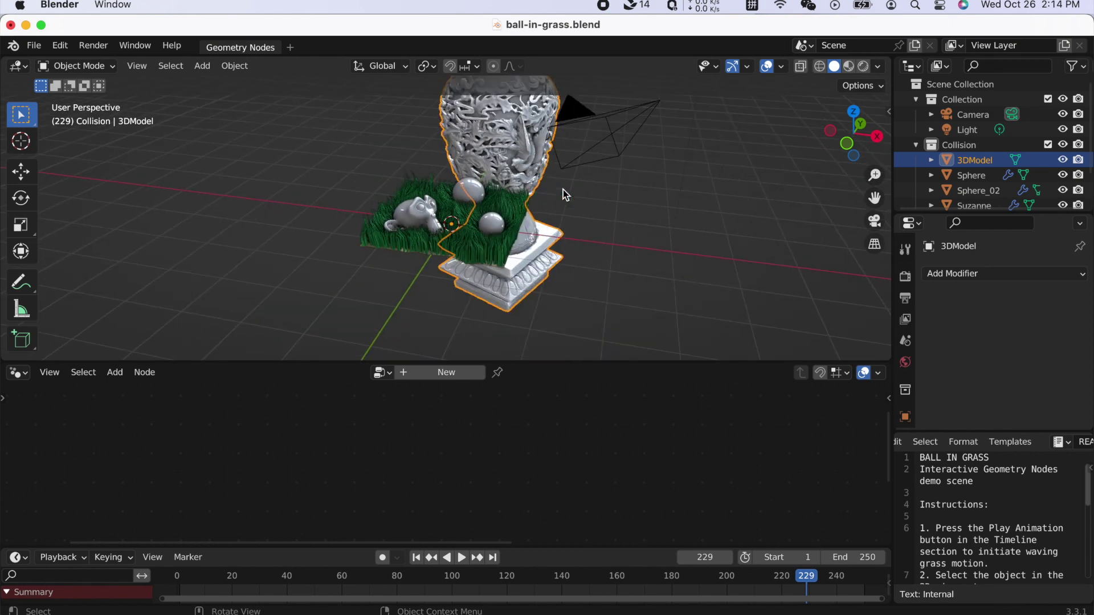
{"action": "middle_click_drag", "start_coordinate": [563, 189], "coordinate": [470, 157]}
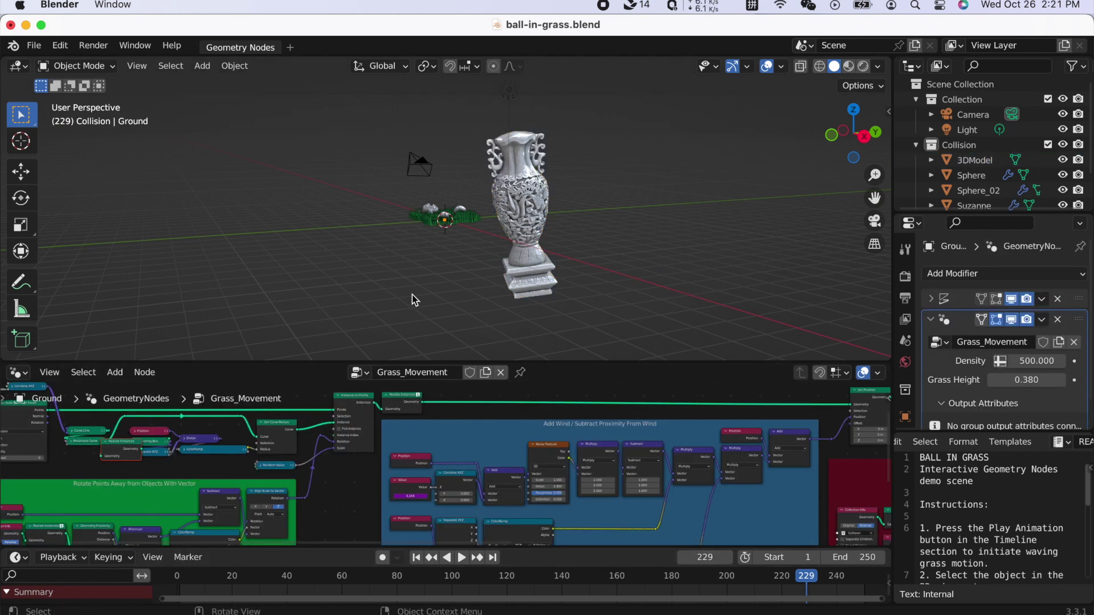
Set the imported vase's Geometry to Origin to bring it to the grass patch
{"action": "mouse_move", "coordinate": [412, 295]}
{"action": "middle_mouse_down"}
{"action": "mouse_move", "coordinate": [504, 297]}
{"action": "mouse_move", "coordinate": [420, 243]}
{"action": "mouse_move", "coordinate": [373, 280]}
{"action": "mouse_move", "coordinate": [410, 280]}
{"action": "mouse_move", "coordinate": [385, 254]}
{"action": "mouse_move", "coordinate": [378, 281]}
{"action": "mouse_move", "coordinate": [388, 275]}
{"action": "mouse_move", "coordinate": [345, 278]}
{"action": "mouse_move", "coordinate": [449, 291]}
{"action": "mouse_move", "coordinate": [386, 283]}
{"action": "mouse_move", "coordinate": [383, 309]}
{"action": "mouse_move", "coordinate": [427, 281]}
{"action": "middle_mouse_up"}
{"action": "scroll", "coordinate": [427, 281], "scroll_direction": "up", "scroll_amount": 4}
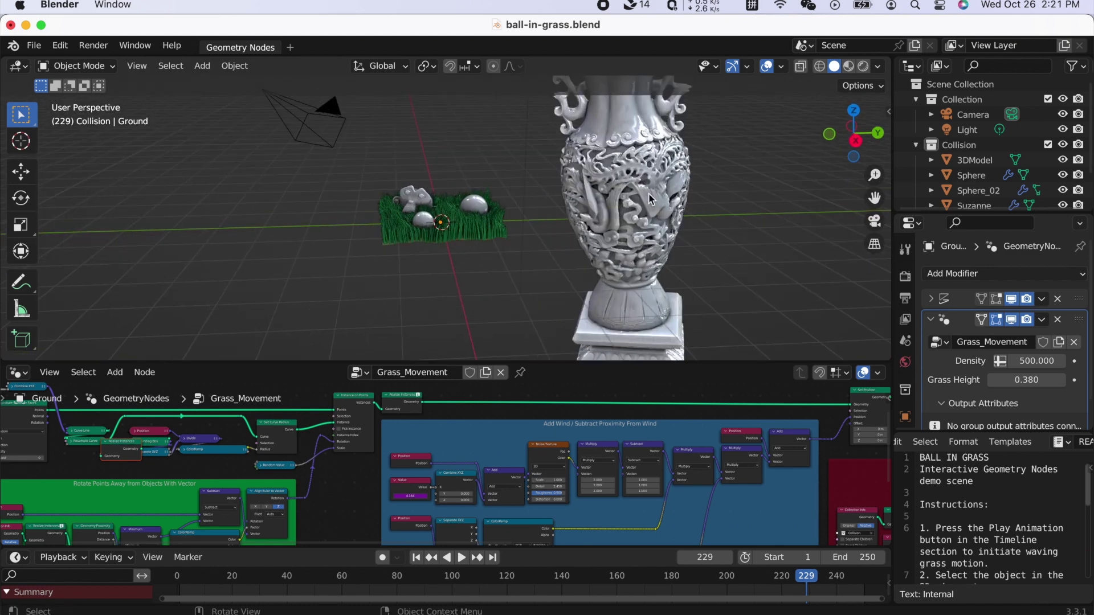
{"action": "scroll", "coordinate": [638, 206], "scroll_direction": "down", "scroll_amount": 2}
{"action": "left_click", "coordinate": [550, 222]}
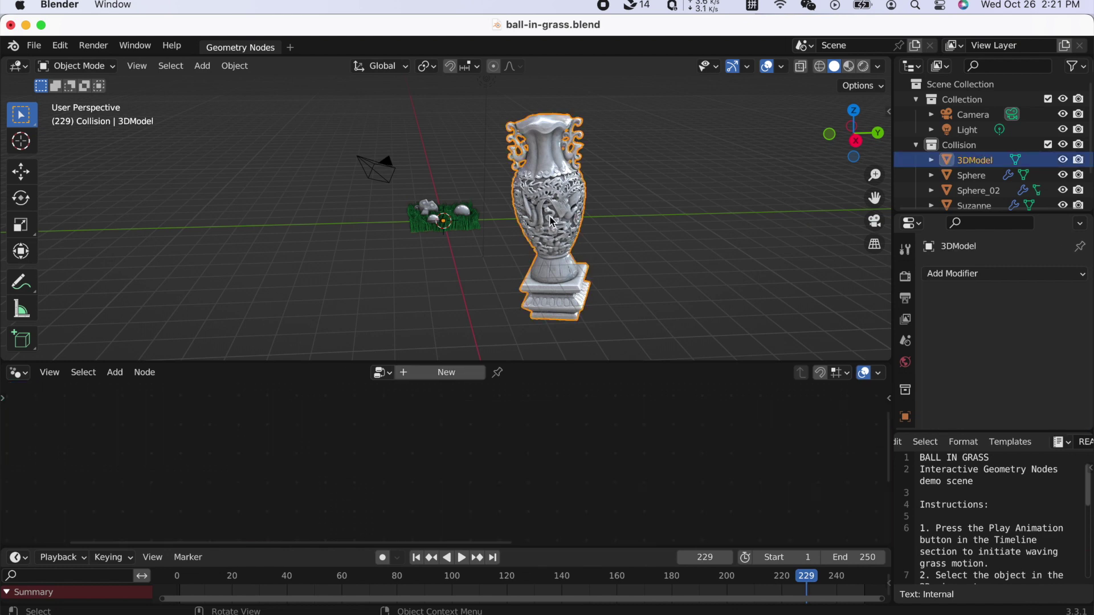
{"action": "right_click", "coordinate": [554, 221]}
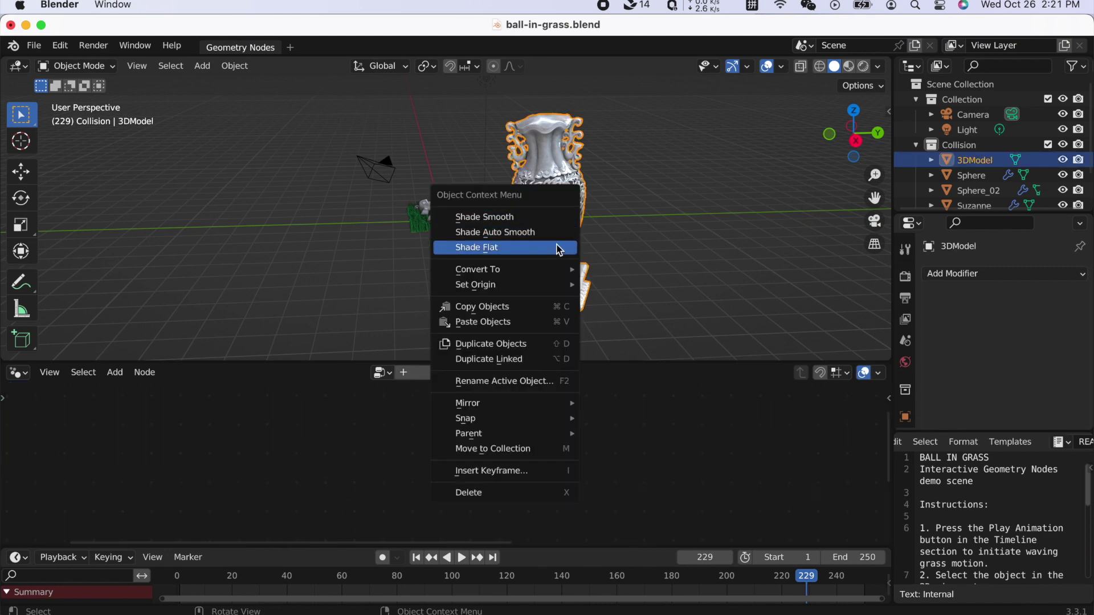
{"action": "mouse_move", "coordinate": [568, 289]}
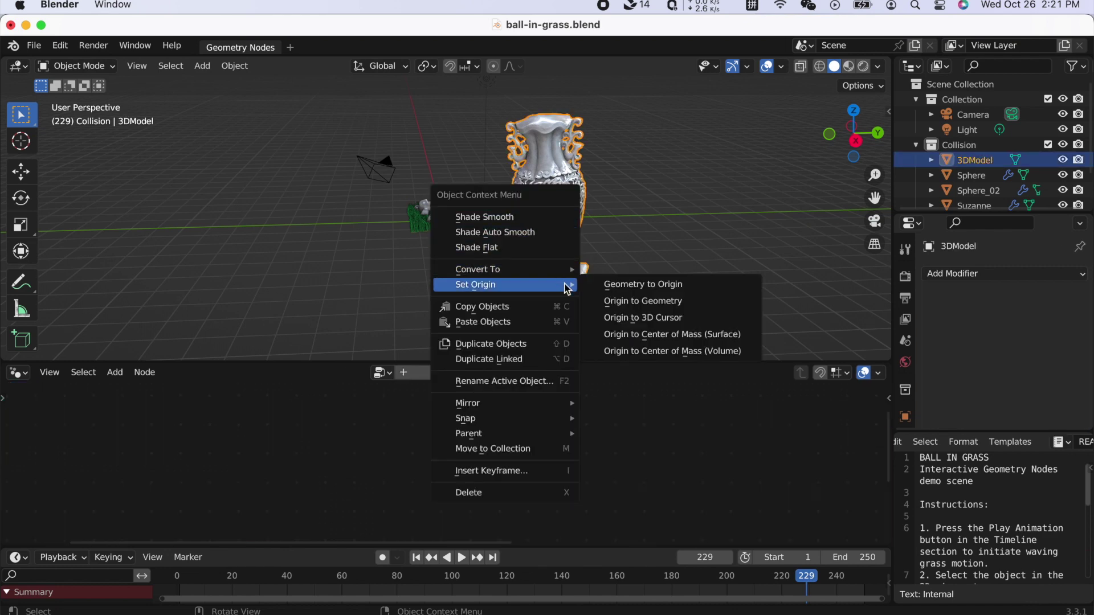
{"action": "left_click", "coordinate": [625, 292]}
Scale the vase down uniformly with the Scale tool so it fits within the grass patch
{"action": "scroll", "coordinate": [440, 205], "scroll_direction": "up", "scroll_amount": 5}
{"action": "middle_click_drag", "start_coordinate": [441, 205], "coordinate": [433, 233]}
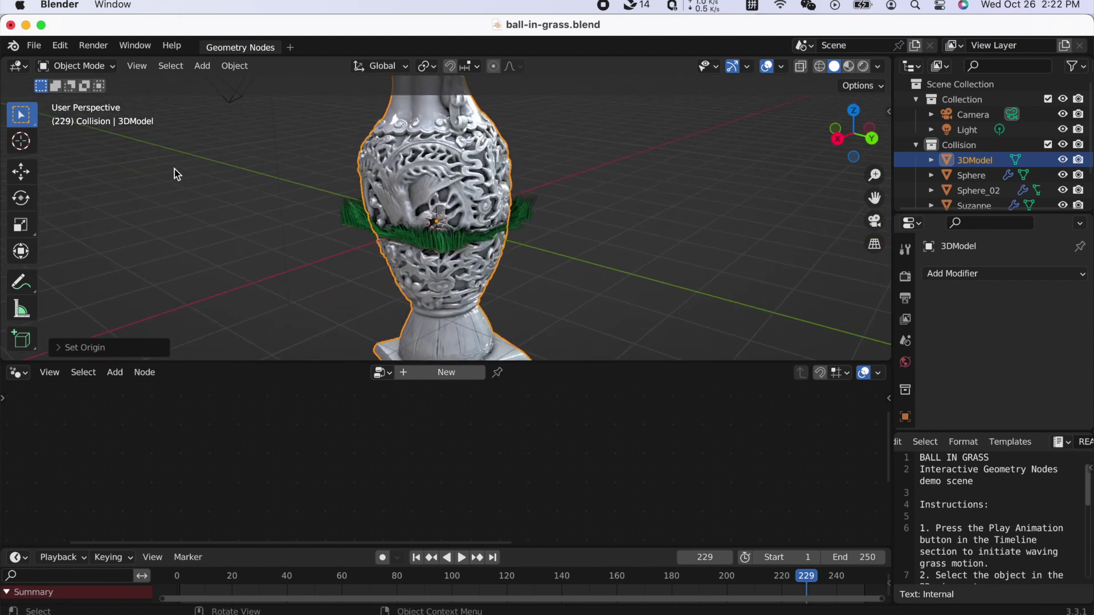
{"action": "left_click", "coordinate": [20, 226]}
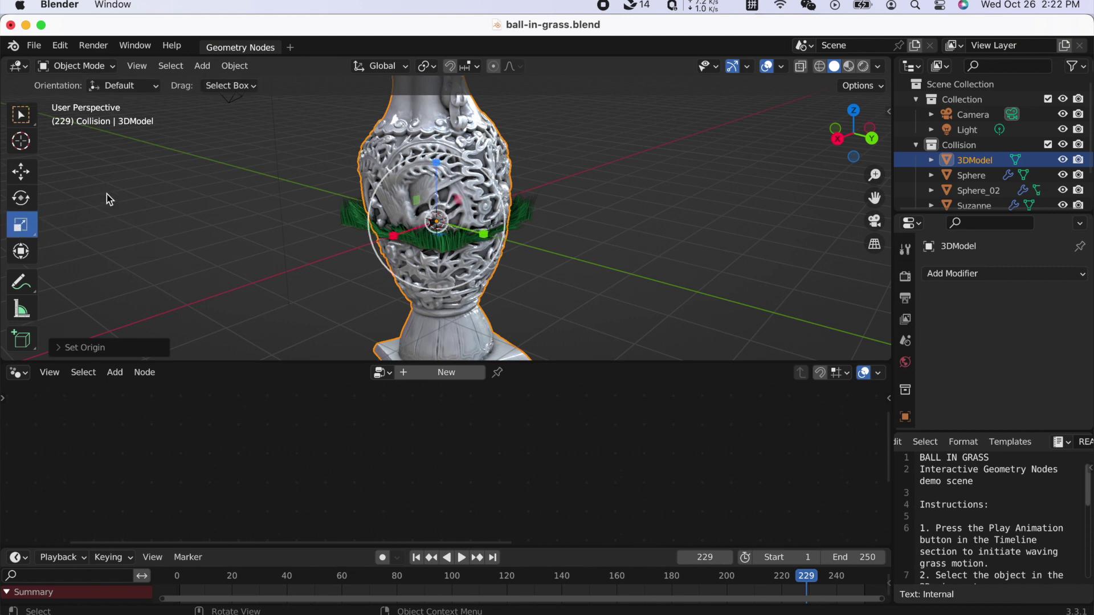
{"action": "scroll", "coordinate": [388, 181], "scroll_direction": "up", "scroll_amount": 3}
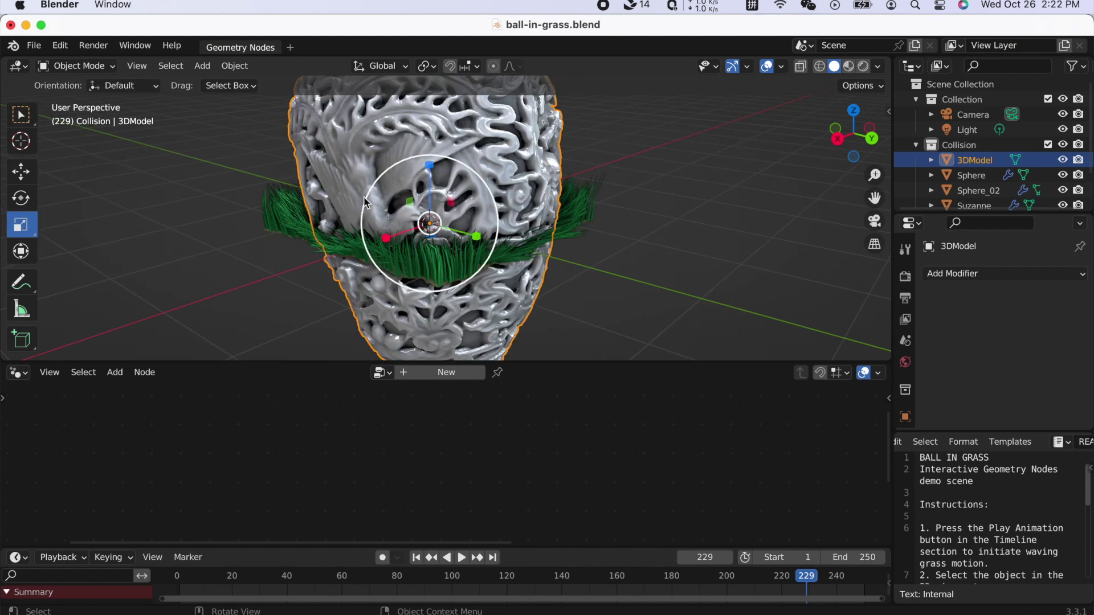
{"action": "left_click_drag", "start_coordinate": [377, 192], "coordinate": [427, 227]}
{"action": "left_click", "coordinate": [648, 203]}
Raise the vase about 0.53 m along the Z axis with the Move tool and check its base in the grass
{"action": "middle_click_drag", "start_coordinate": [647, 203], "coordinate": [467, 211]}
{"action": "left_click", "coordinate": [453, 191]}
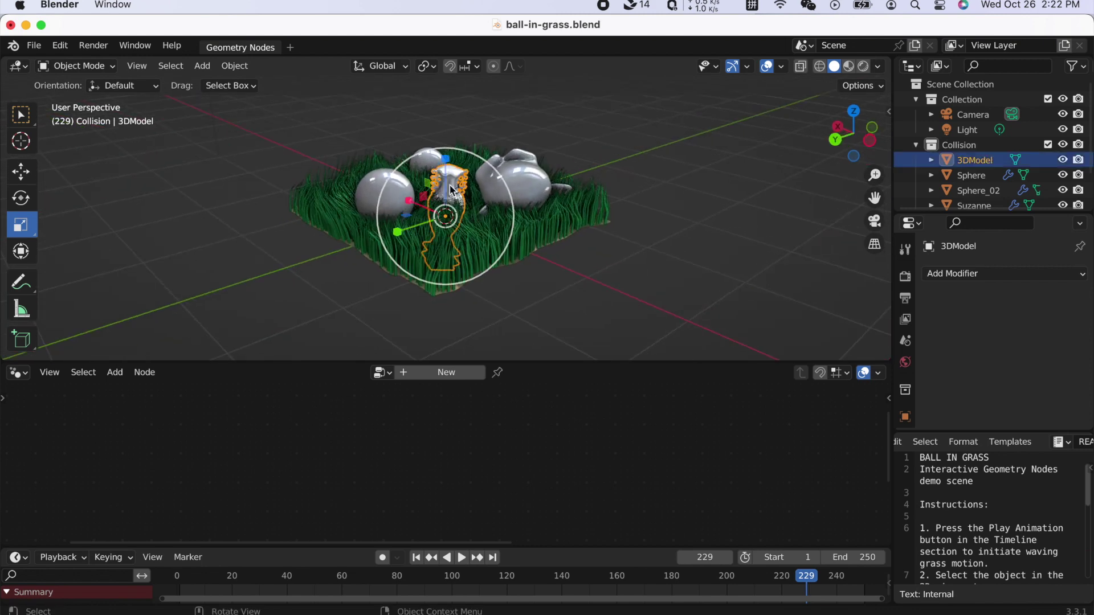
{"action": "left_click", "coordinate": [23, 172]}
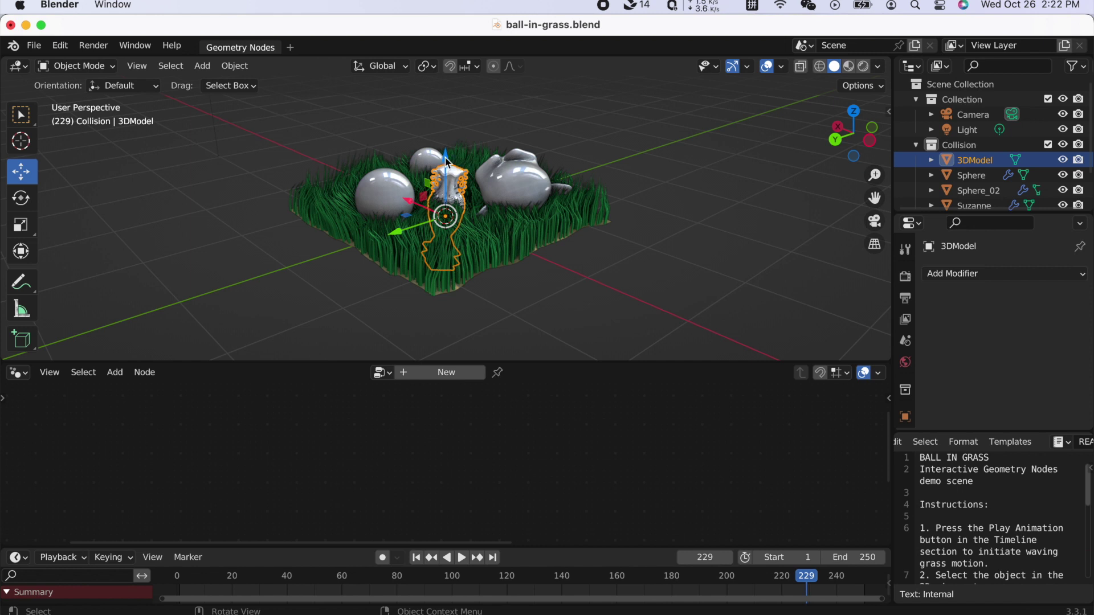
{"action": "key", "text": "g"}
{"action": "key", "text": "z"}
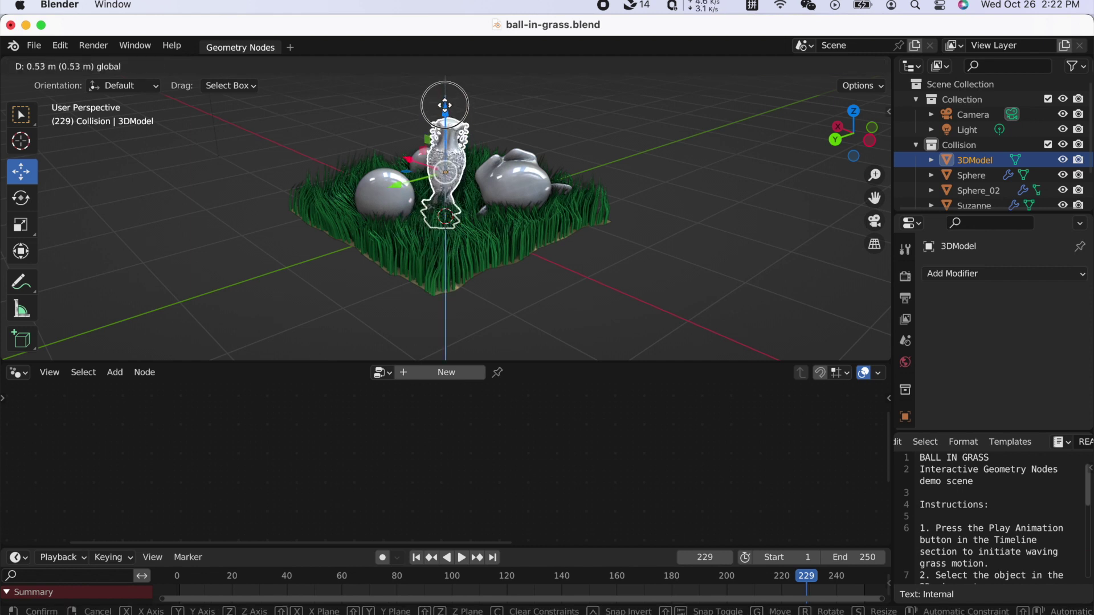
{"action": "left_click", "coordinate": [445, 105]}
{"action": "middle_click_drag", "start_coordinate": [682, 252], "coordinate": [289, 220]}
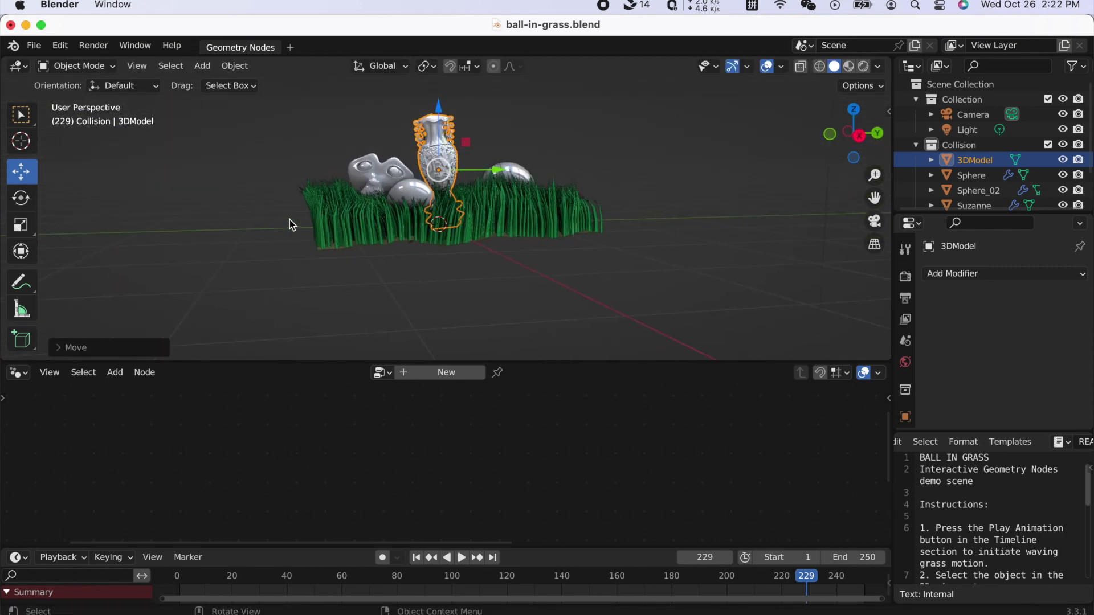
{"action": "scroll", "coordinate": [450, 210], "scroll_direction": "up", "scroll_amount": 2}
{"action": "scroll", "coordinate": [481, 197], "scroll_direction": "up", "scroll_amount": 2}
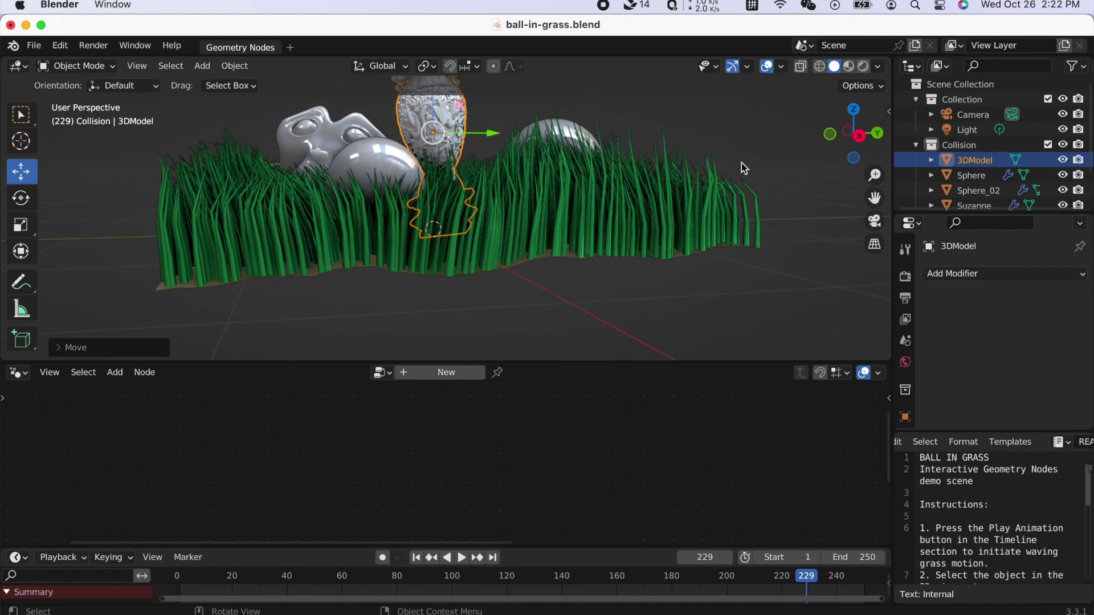
{"action": "left_click_drag", "start_coordinate": [874, 198], "coordinate": [657, 179]}
{"action": "left_click", "coordinate": [677, 179]}
{"action": "middle_click_drag", "start_coordinate": [677, 179], "coordinate": [533, 229]}
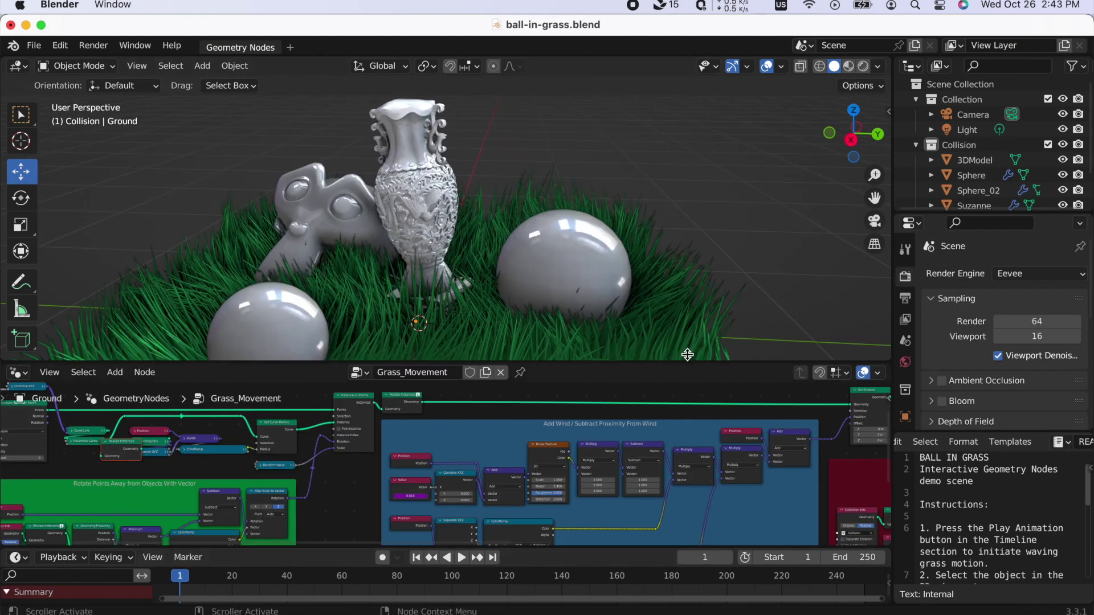
Delete both spheres and the Suzanne monkey head, leaving only the vase on the grass
{"action": "left_click", "coordinate": [570, 302]}
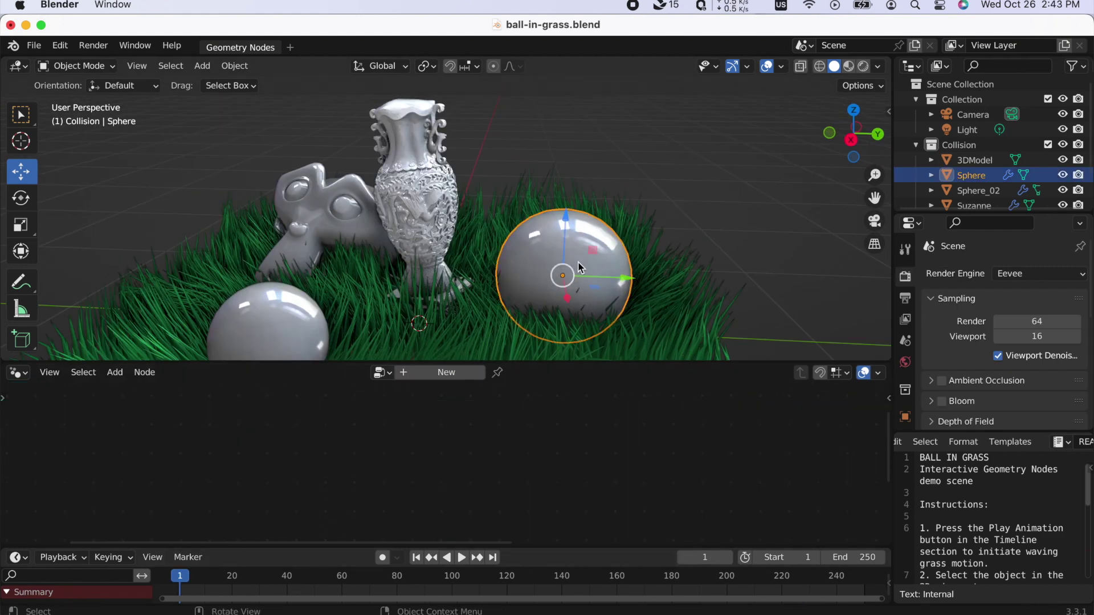
{"action": "right_click", "coordinate": [576, 302]}
{"action": "left_click", "coordinate": [541, 461]}
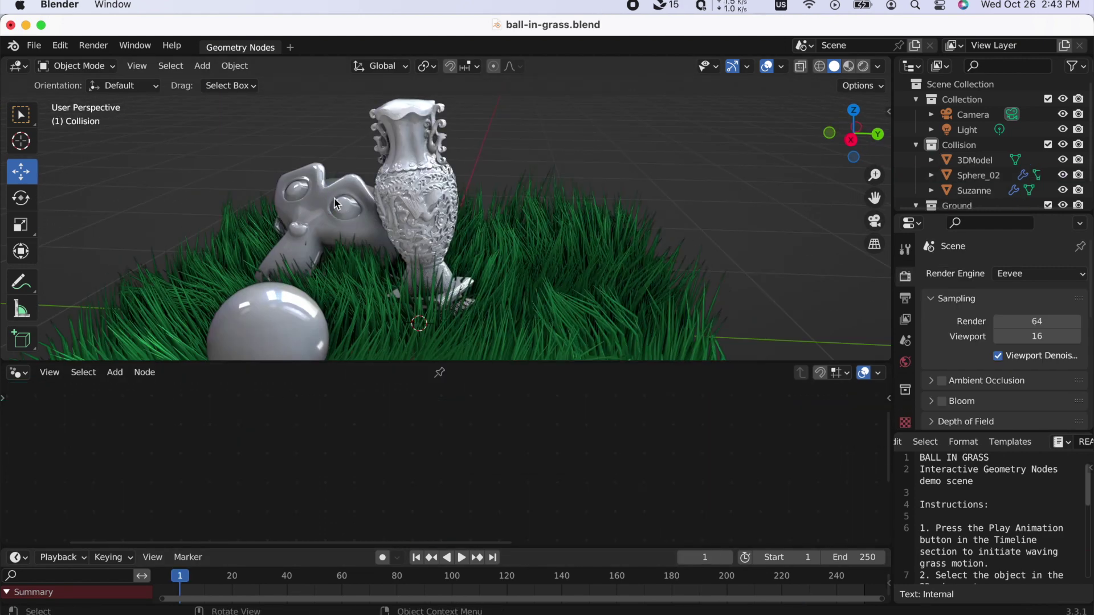
{"action": "left_click", "coordinate": [321, 196]}
{"action": "right_click", "coordinate": [287, 342]}
{"action": "left_click", "coordinate": [288, 348]}
{"action": "left_click", "coordinate": [248, 337]}
{"action": "right_click", "coordinate": [248, 338]}
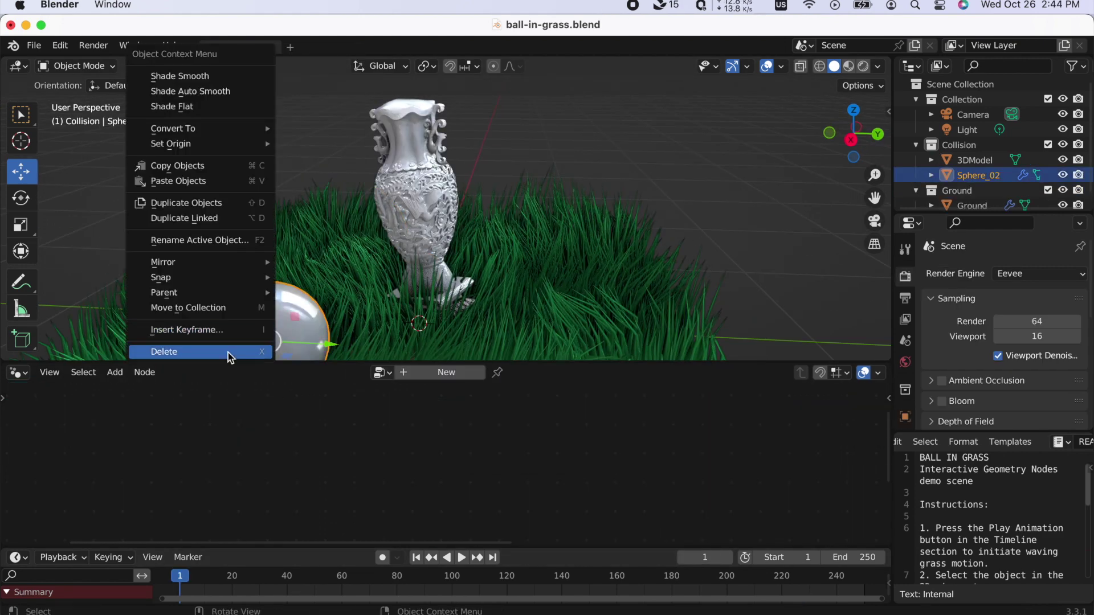
{"action": "left_click", "coordinate": [232, 349]}
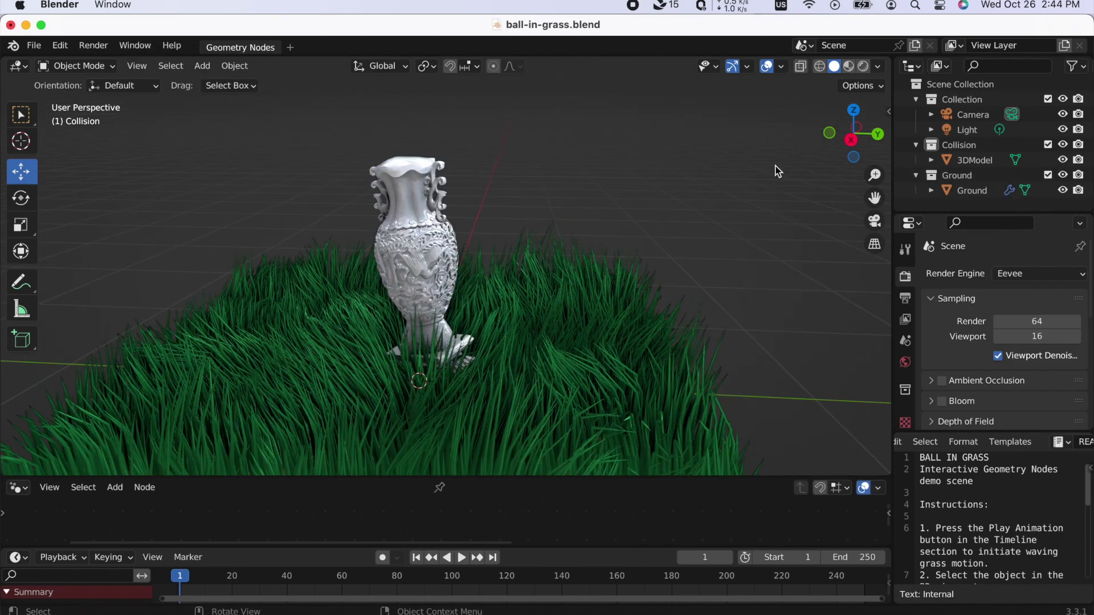
Rotate the vase onto its side so it lies in the grass within the camera view
{"action": "left_click", "coordinate": [467, 228]}
{"action": "key", "text": "r"}
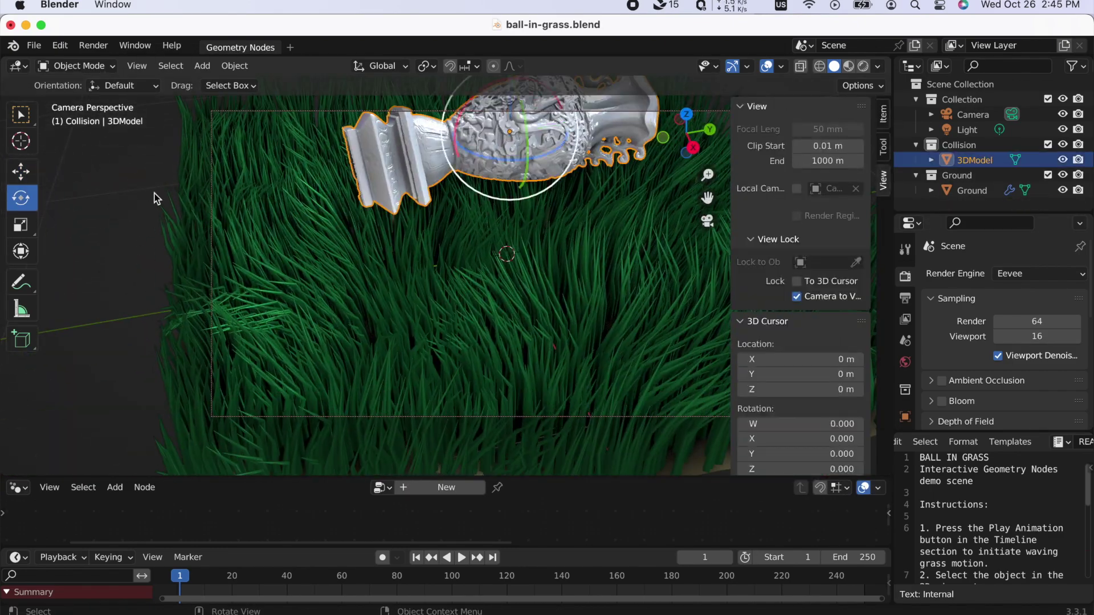
{"action": "left_click_drag", "start_coordinate": [577, 240], "coordinate": [583, 244]}
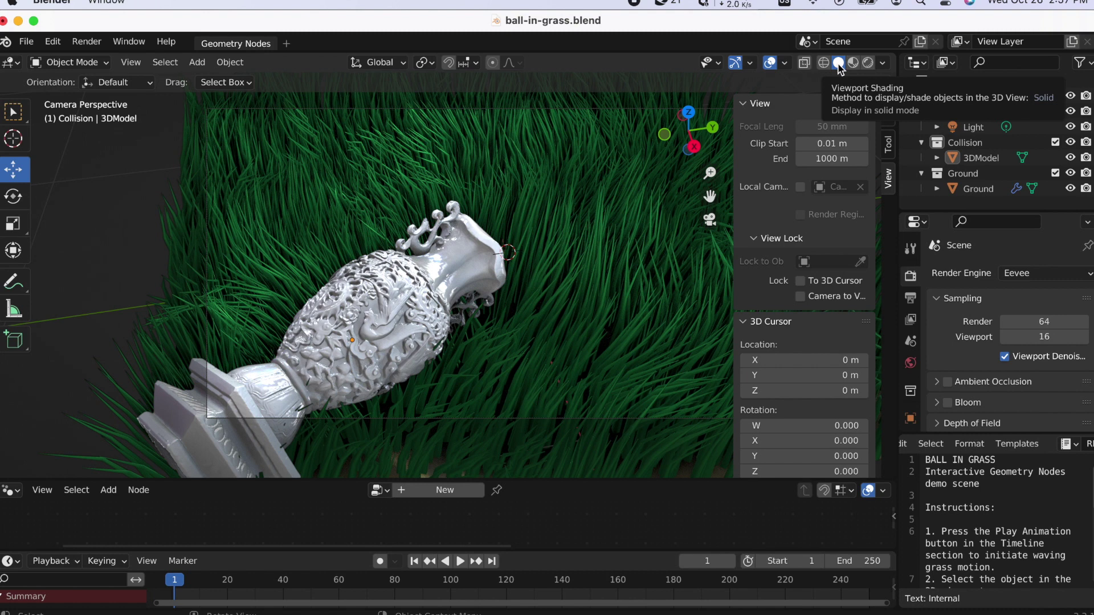
Preview the scene in rendered shading, and set the render engine to Cycles with CPU as the device
{"action": "left_click", "coordinate": [867, 63]}
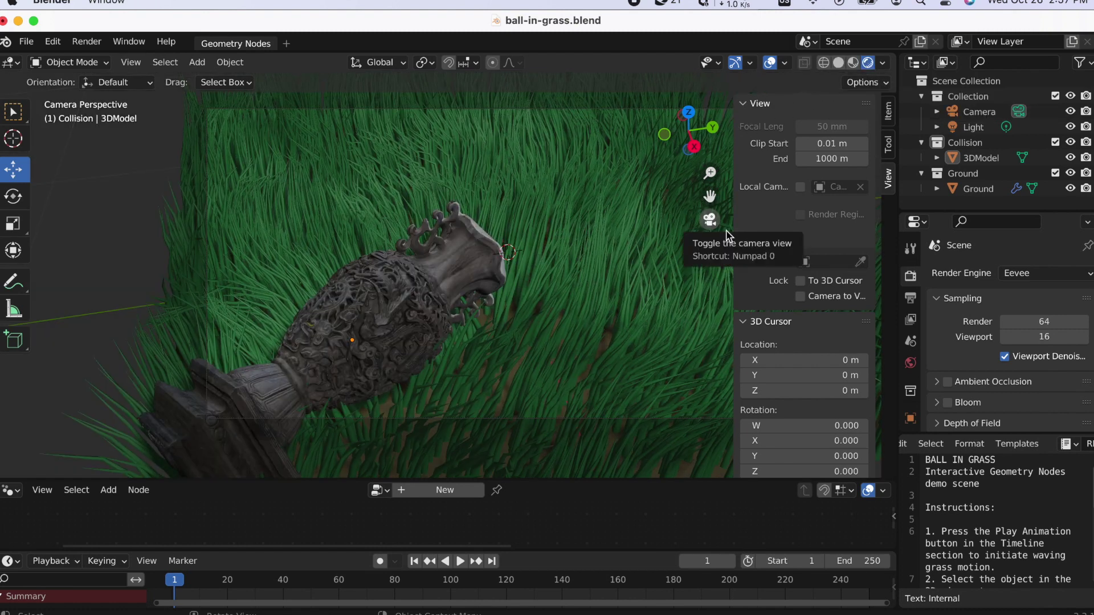
{"action": "left_click", "coordinate": [1048, 274]}
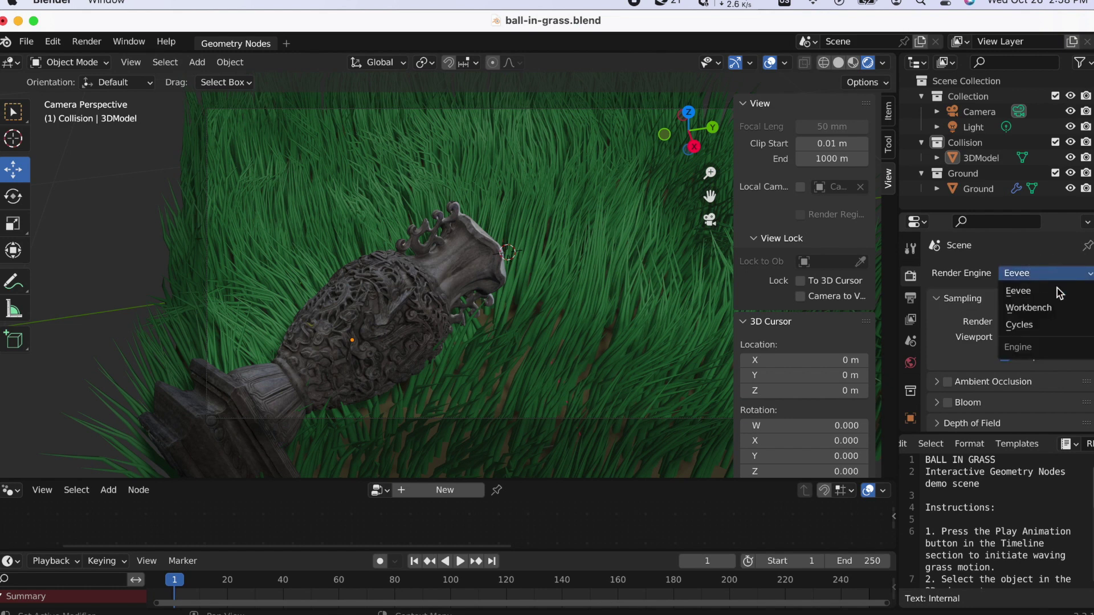
{"action": "left_click", "coordinate": [1051, 326]}
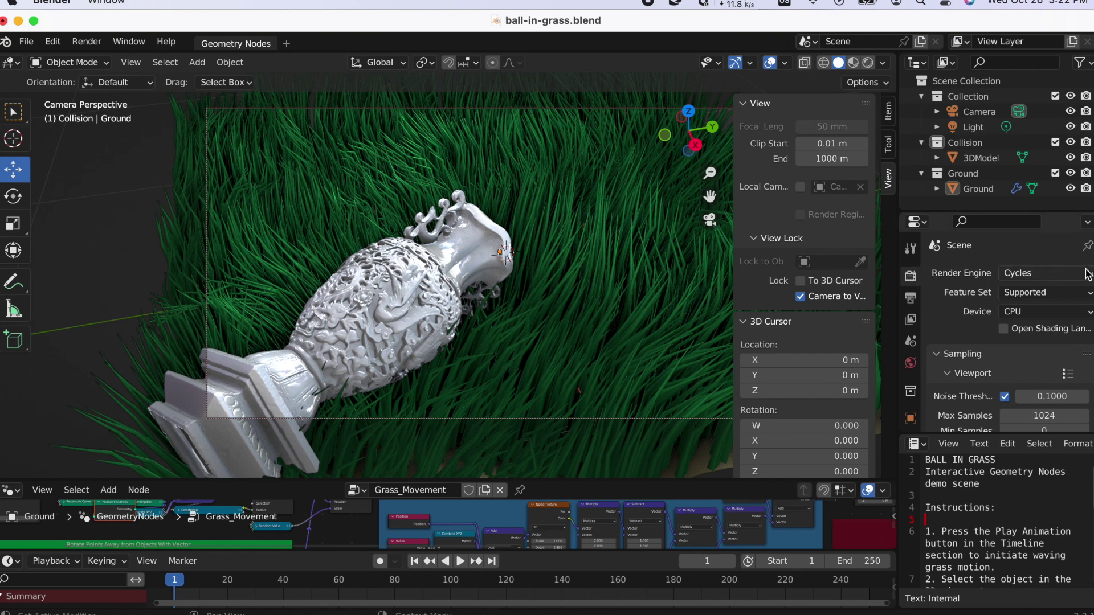
{"action": "left_click", "coordinate": [1025, 273]}
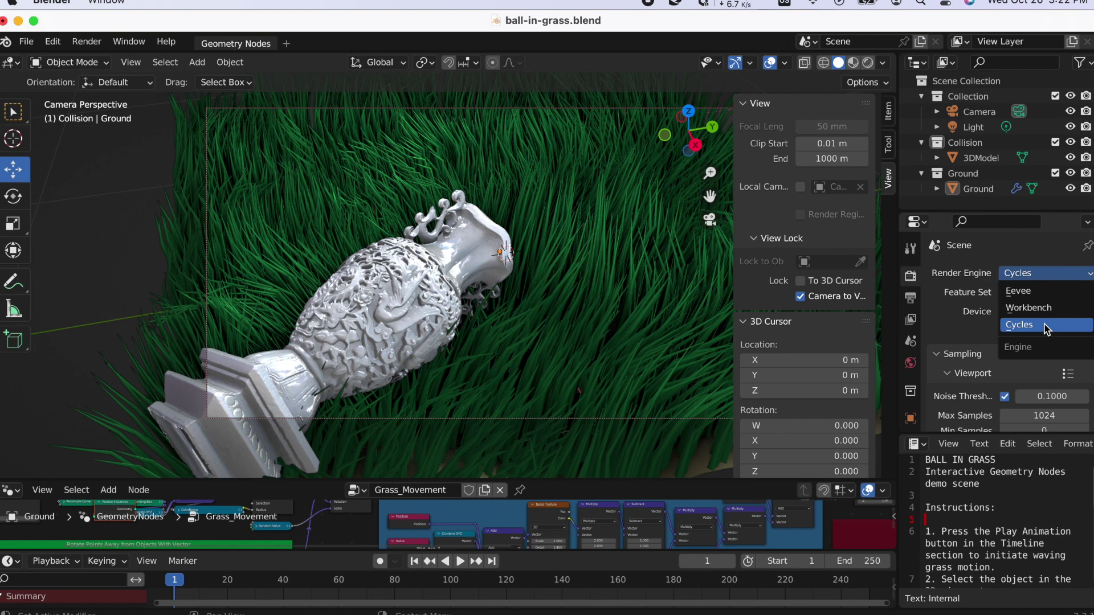
{"action": "left_click", "coordinate": [1026, 325]}
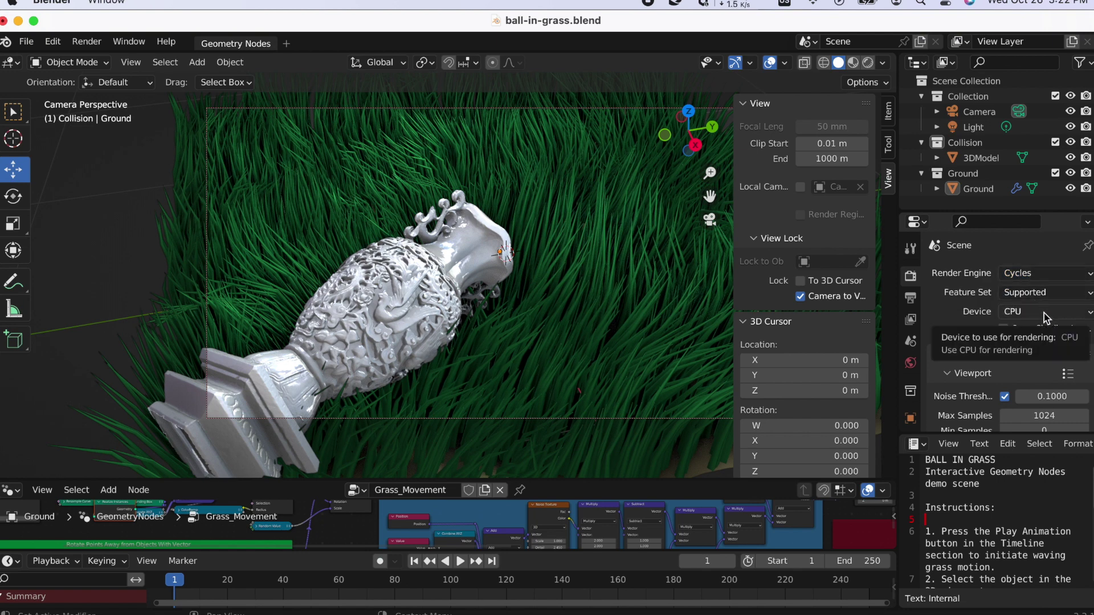
{"action": "left_click", "coordinate": [1045, 312]}
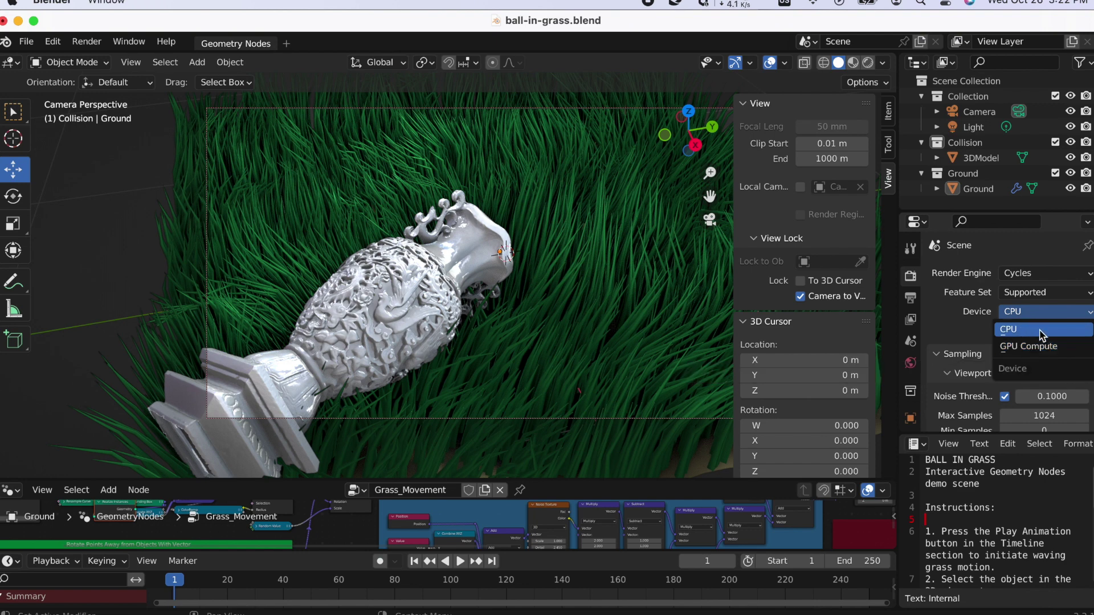
{"action": "left_click", "coordinate": [1041, 335]}
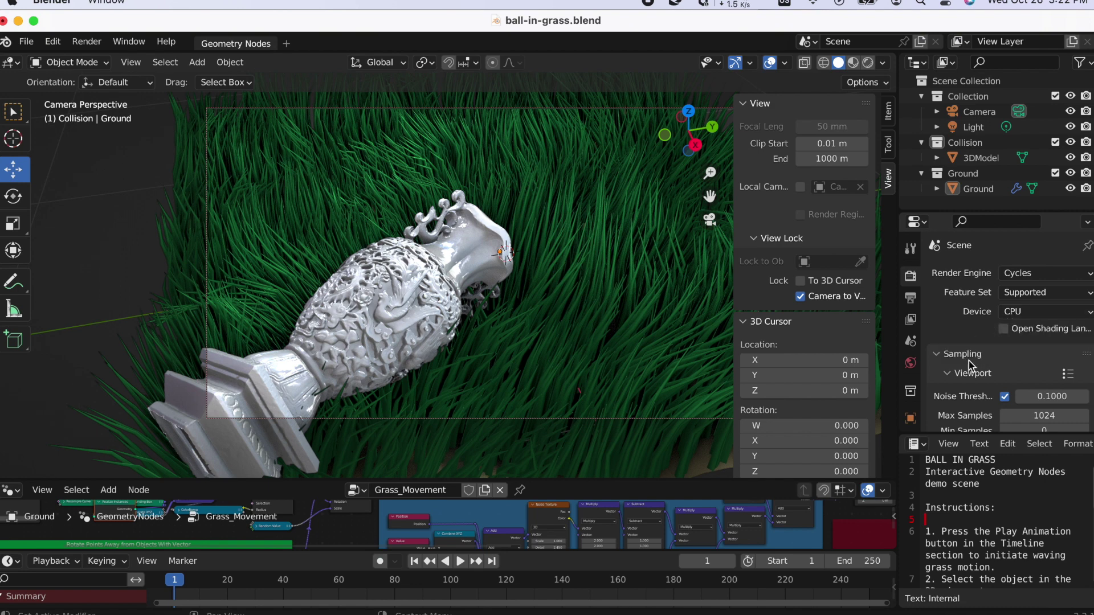
Set the final render's maximum samples to 128 in the Cycles sampling settings
{"action": "scroll", "coordinate": [969, 376], "scroll_direction": "down", "scroll_amount": 5}
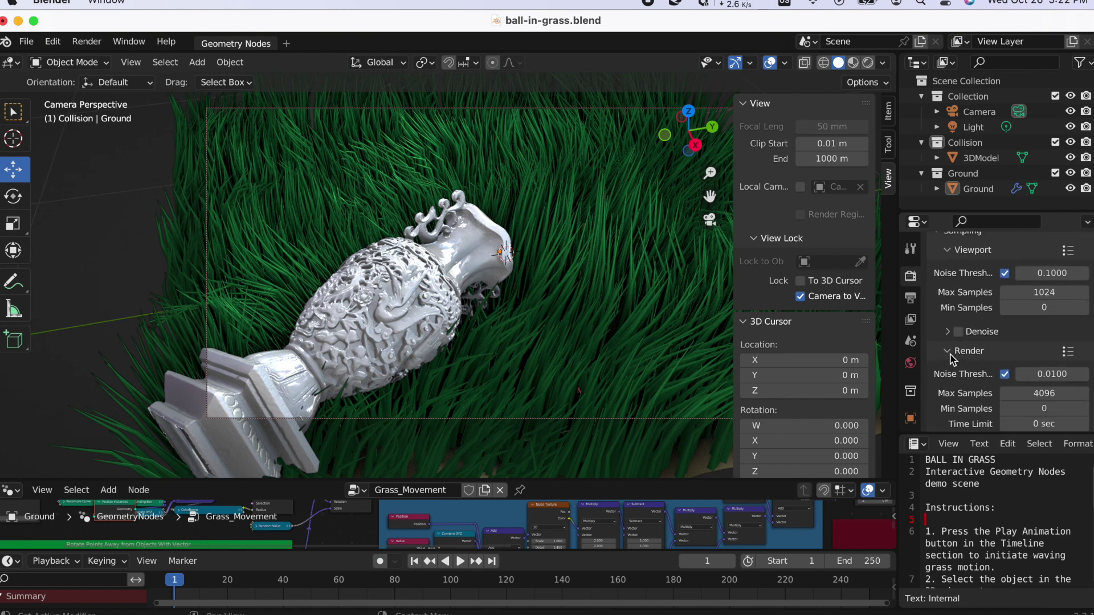
{"action": "scroll", "coordinate": [992, 358], "scroll_direction": "down", "scroll_amount": 2}
{"action": "scroll", "coordinate": [992, 360], "scroll_direction": "down", "scroll_amount": 2}
{"action": "double_click", "coordinate": [1037, 333]}
{"action": "type", "text": "128"}
{"action": "key", "text": "Return"}
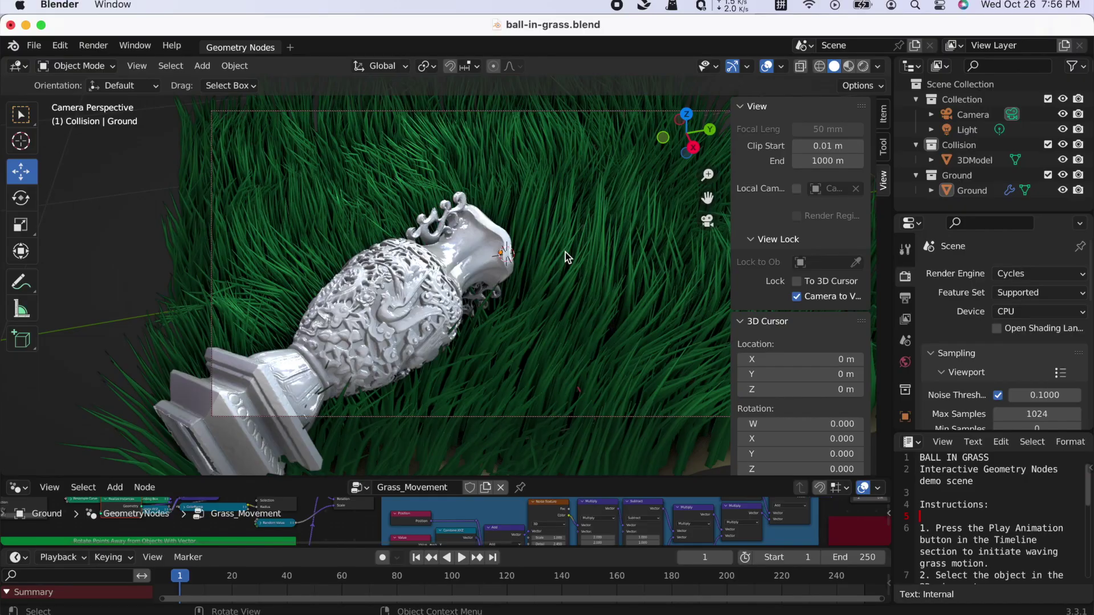
Set the scene's output frame rate to 24 fps
{"action": "left_click", "coordinate": [910, 302]}
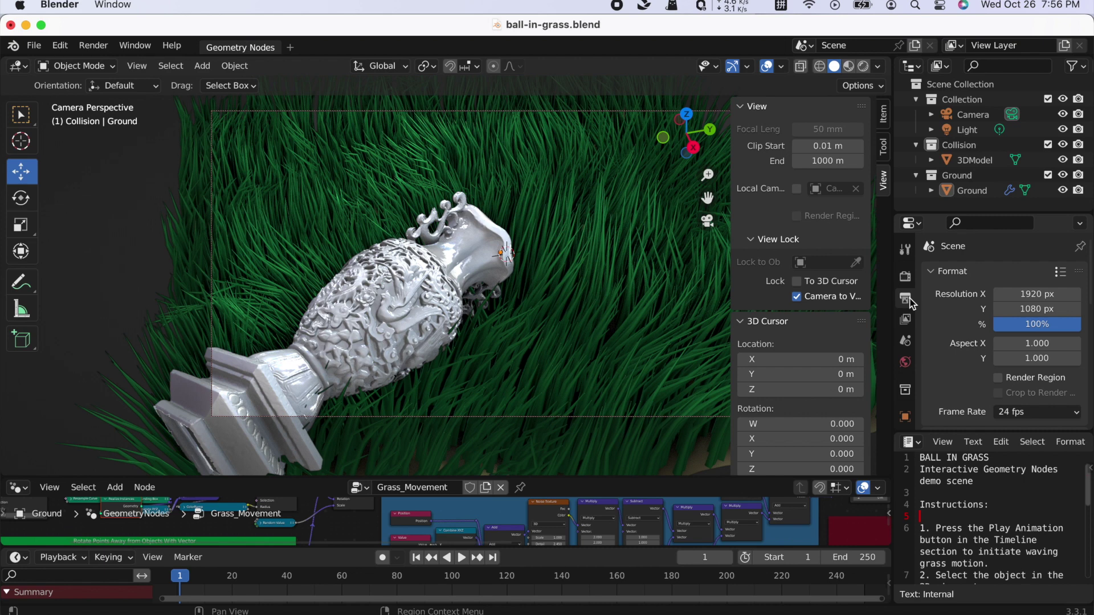
{"action": "left_click", "coordinate": [1039, 414]}
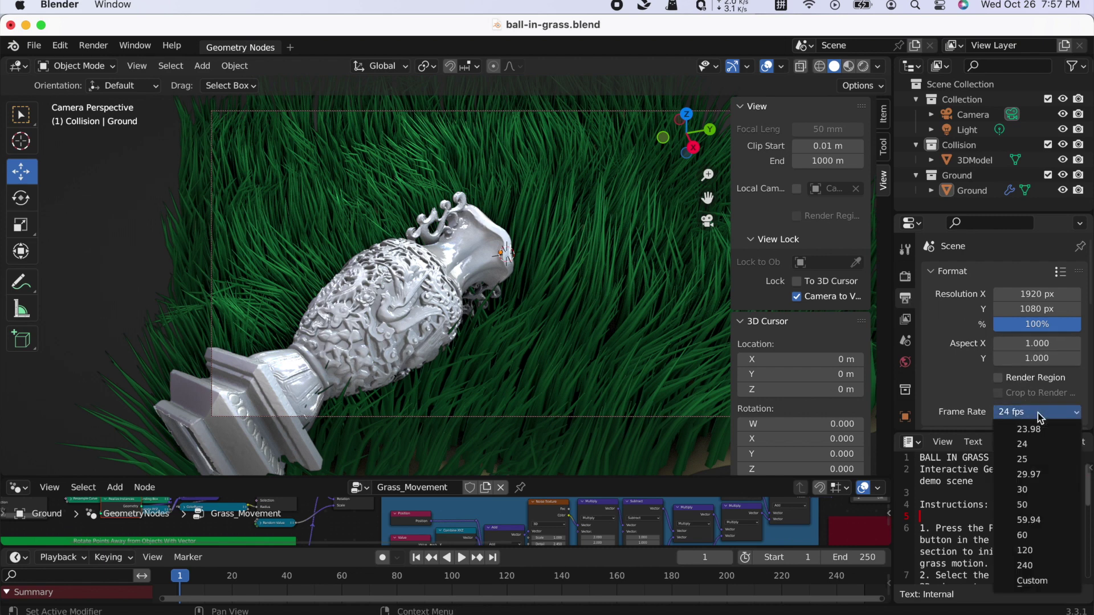
{"action": "left_click", "coordinate": [1048, 445]}
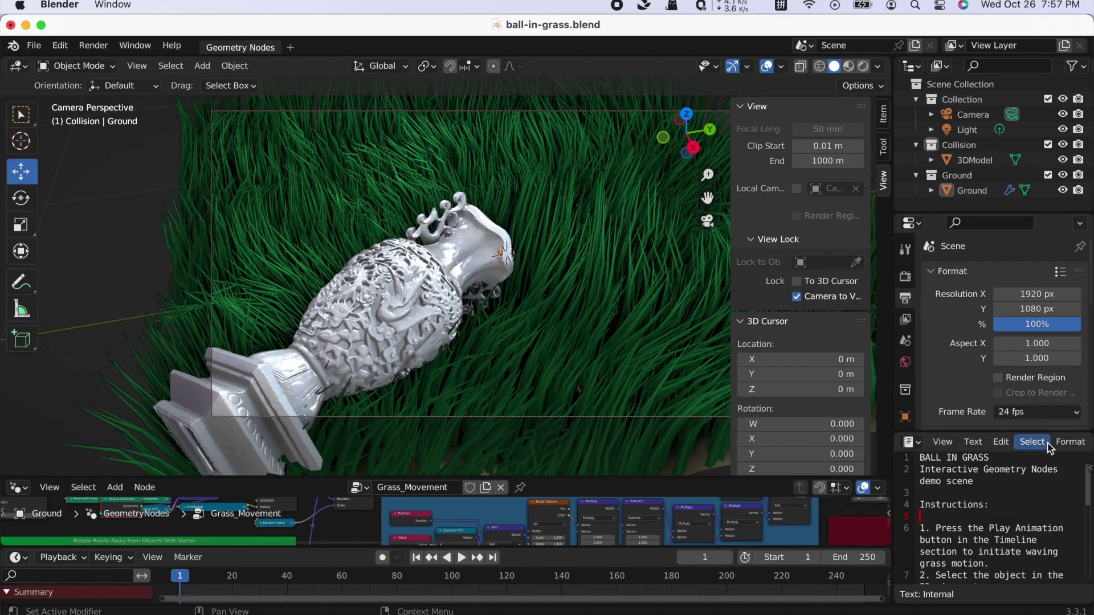
Set the end frame of the output frame range to 100
{"action": "scroll", "coordinate": [1032, 397], "scroll_direction": "down", "scroll_amount": 5}
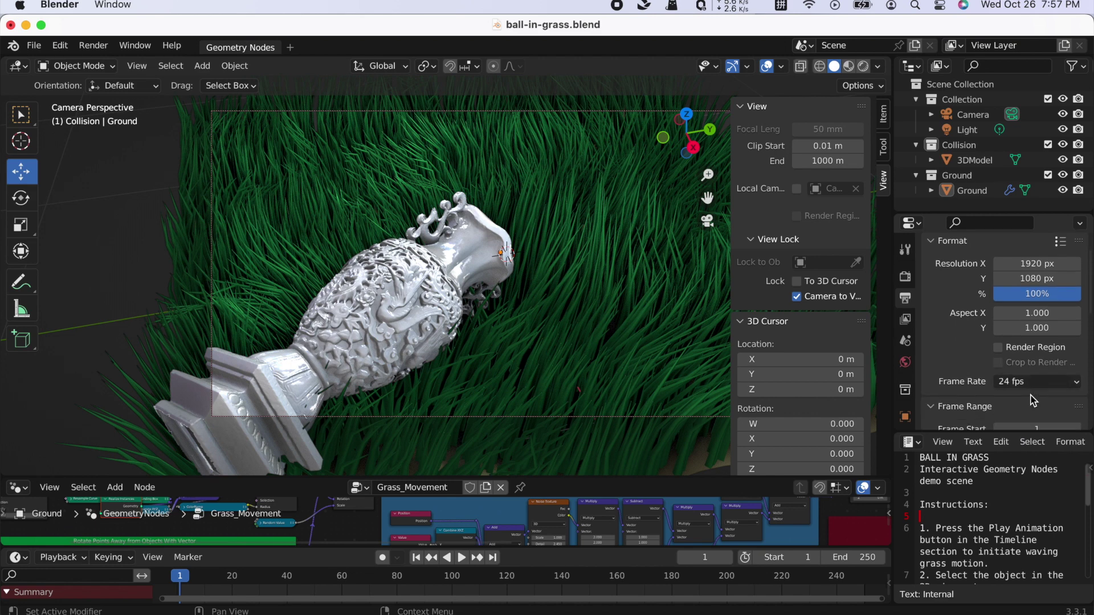
{"action": "scroll", "coordinate": [1031, 397], "scroll_direction": "down", "scroll_amount": 2}
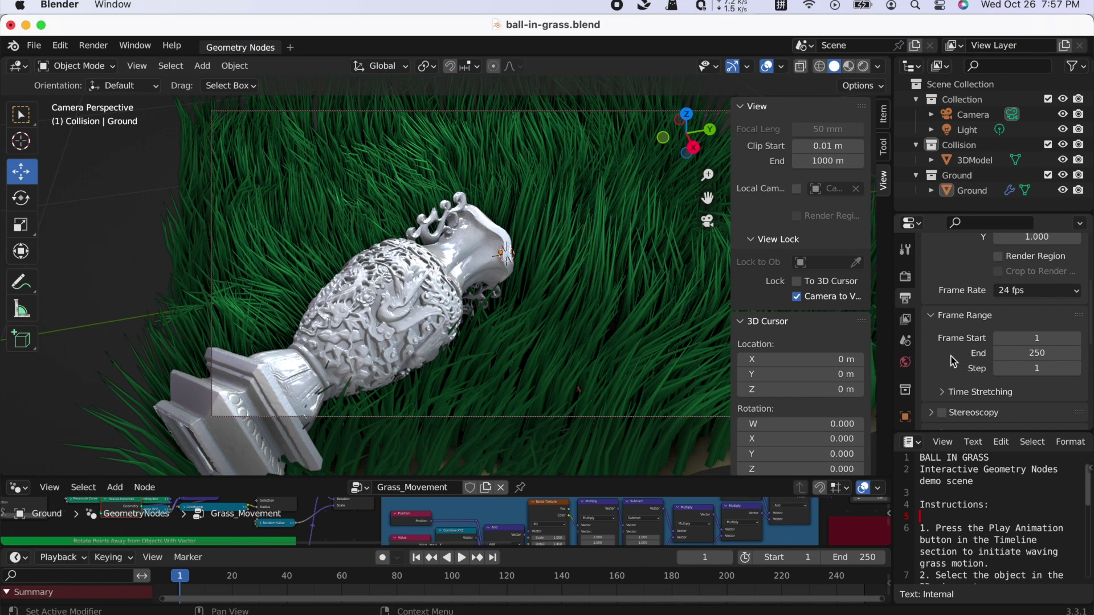
{"action": "left_click", "coordinate": [1019, 354]}
{"action": "type", "text": "100"}
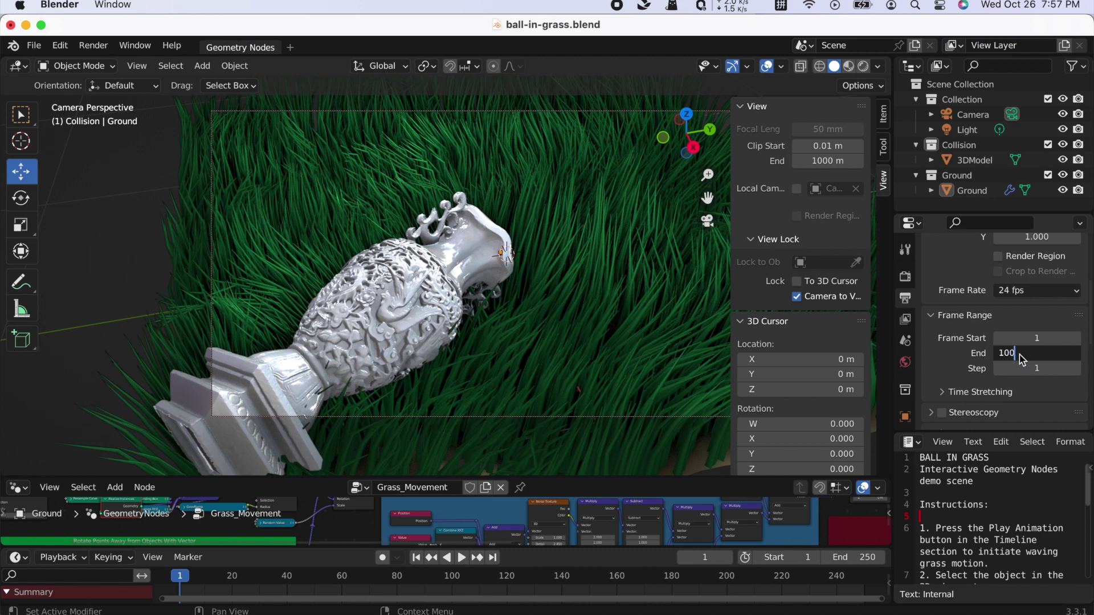
{"action": "key", "text": "Return"}
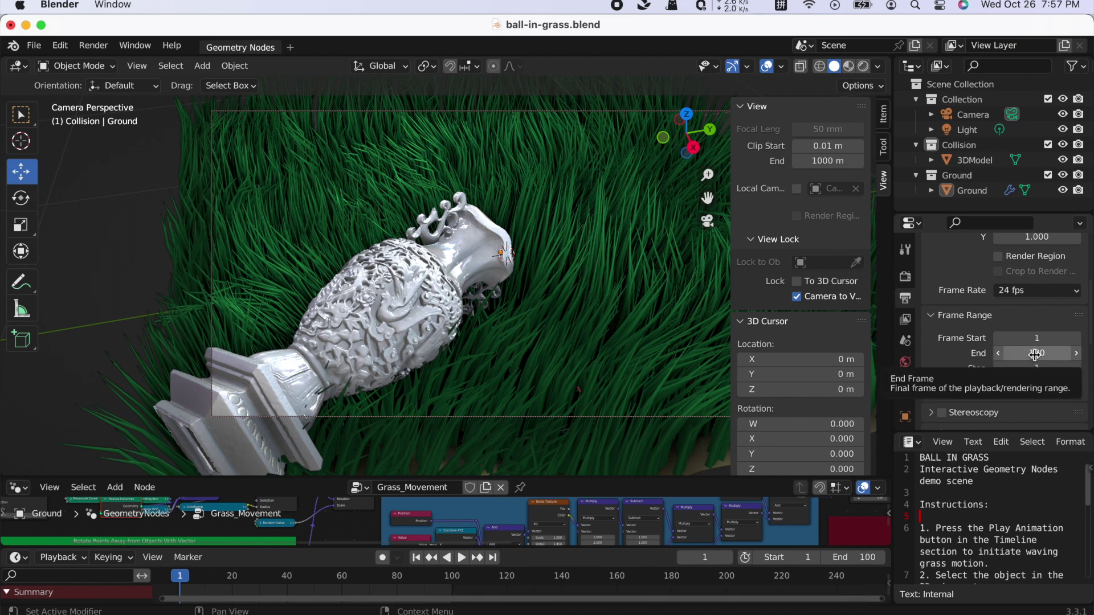
Set the end frame of the output frame range to 250
{"action": "left_click", "coordinate": [1035, 354]}
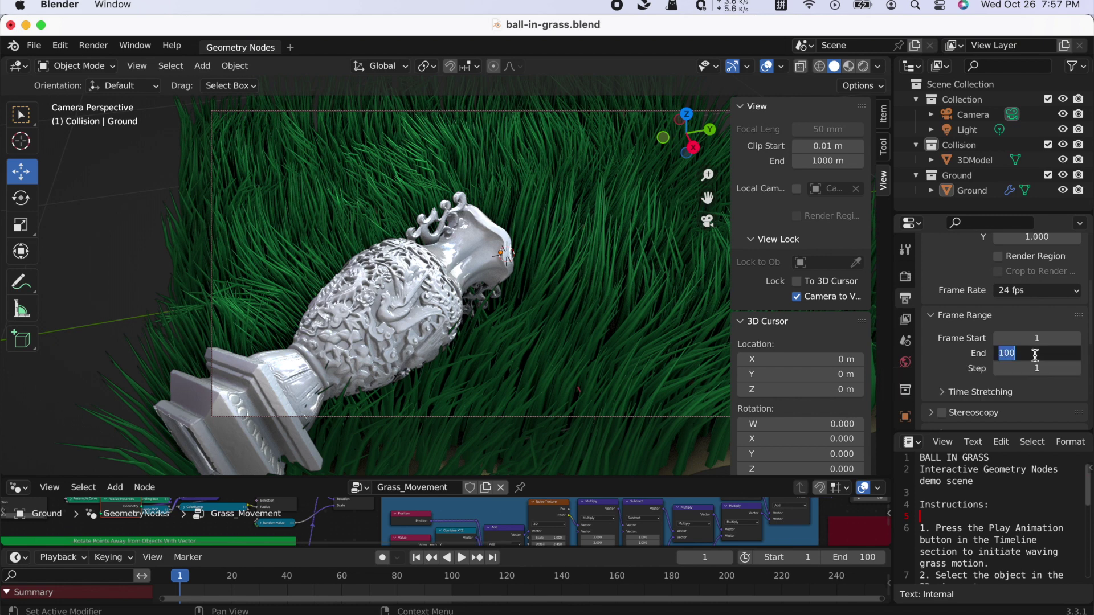
{"action": "type", "text": "250"}
{"action": "key", "text": "Return"}
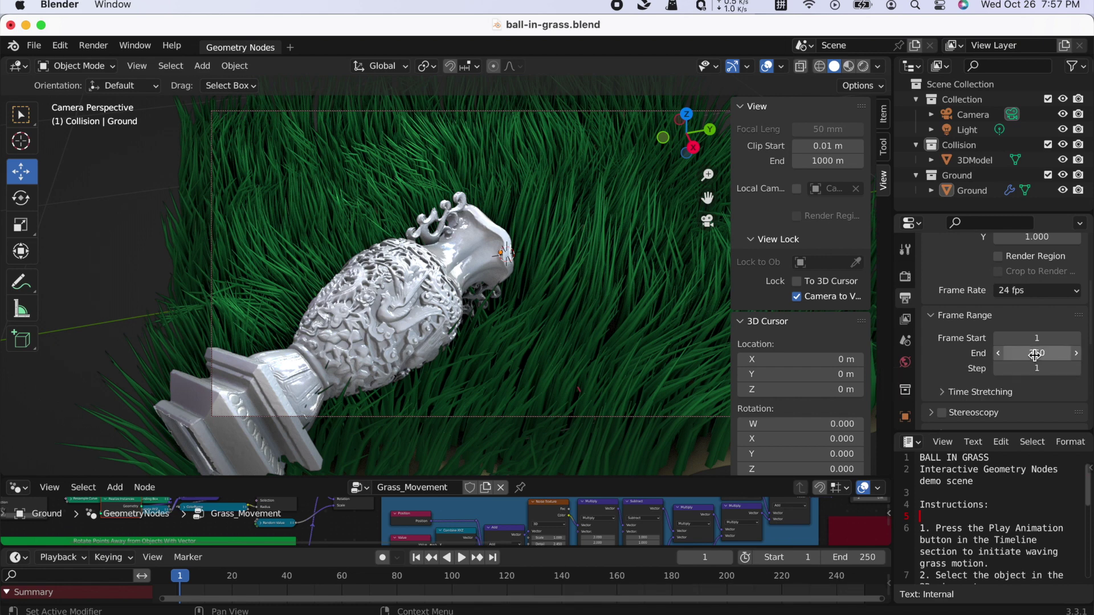
Choose the Desktop folder as the output location for the rendered files
{"action": "scroll", "coordinate": [1020, 370], "scroll_direction": "down", "scroll_amount": 4}
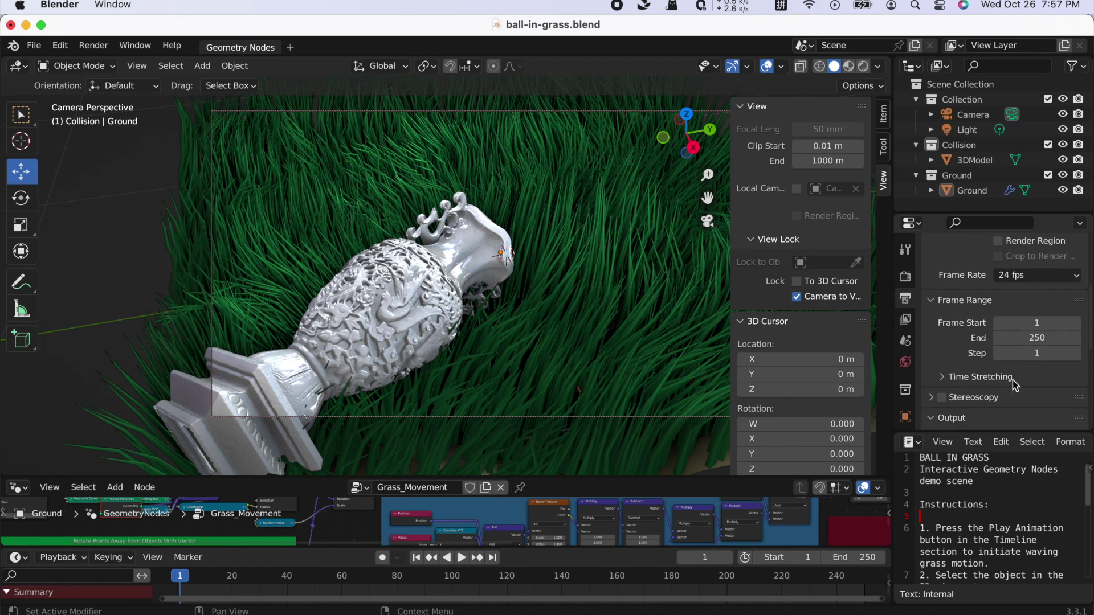
{"action": "scroll", "coordinate": [1014, 385], "scroll_direction": "down", "scroll_amount": 2}
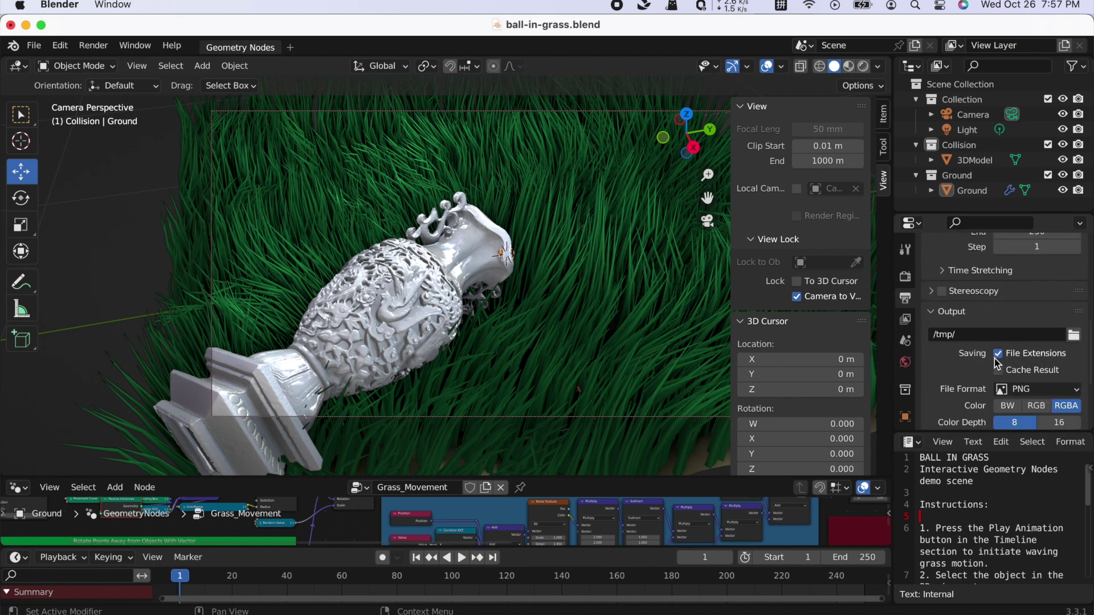
{"action": "left_click", "coordinate": [1074, 336]}
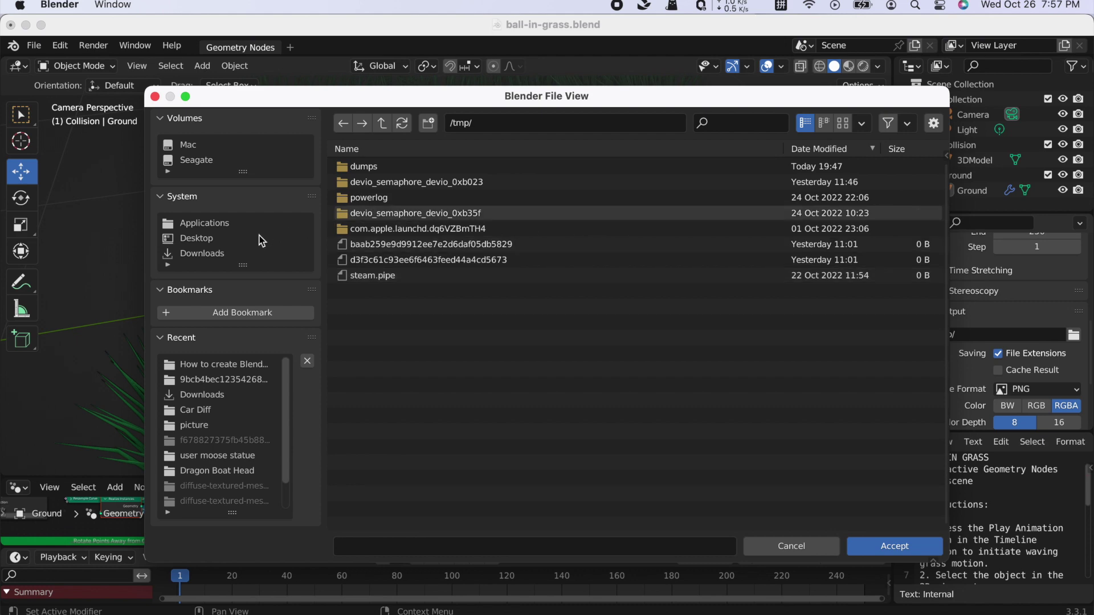
{"action": "left_click", "coordinate": [238, 238]}
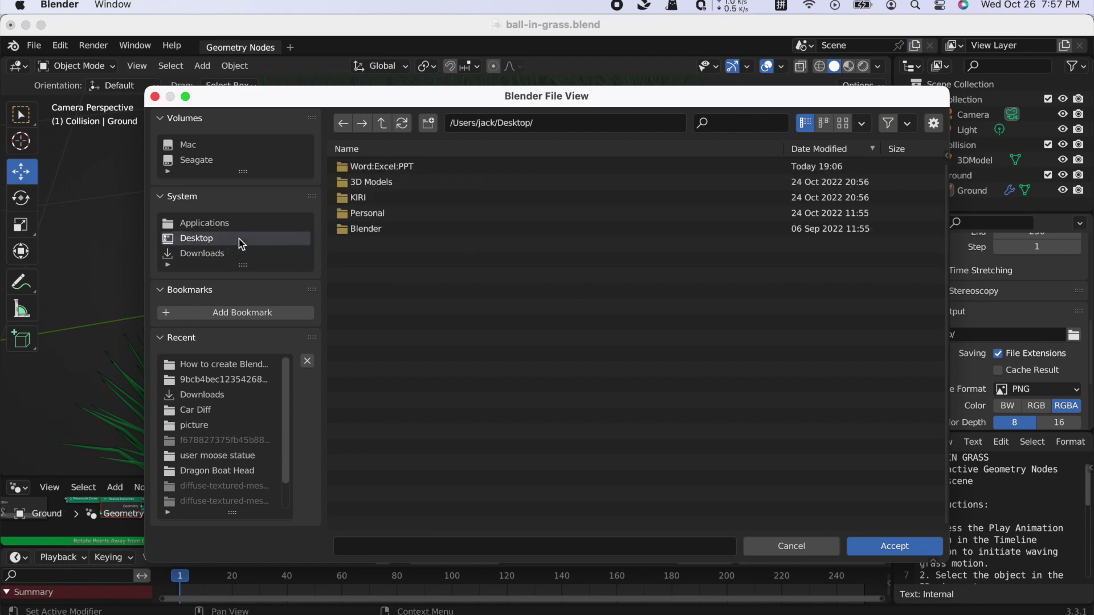
{"action": "left_click", "coordinate": [923, 547]}
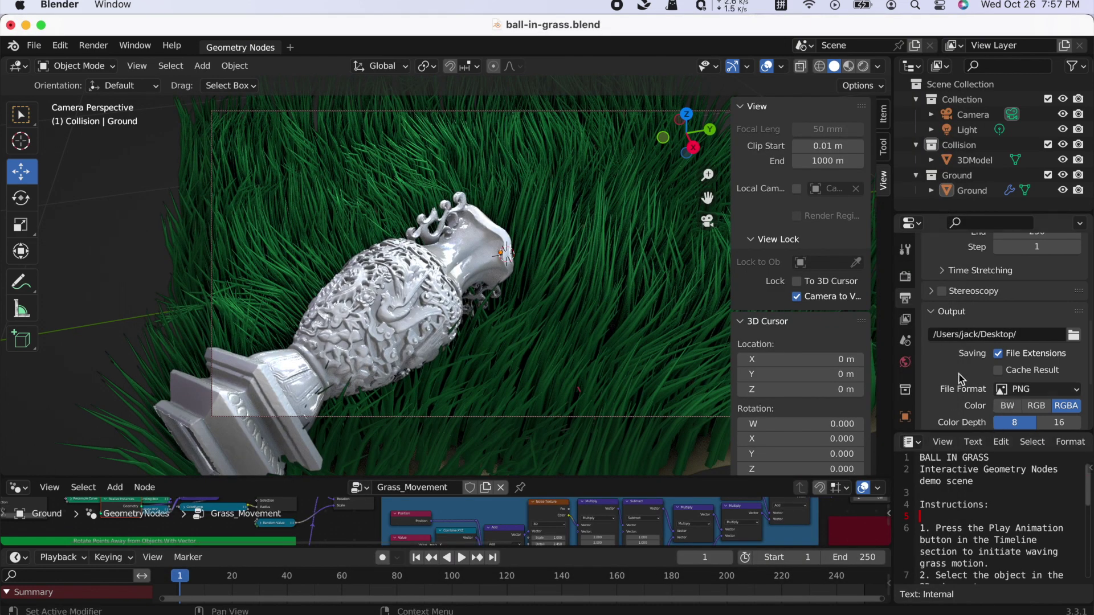
Set the output file format to FFmpeg Video
{"action": "left_click", "coordinate": [1042, 390]}
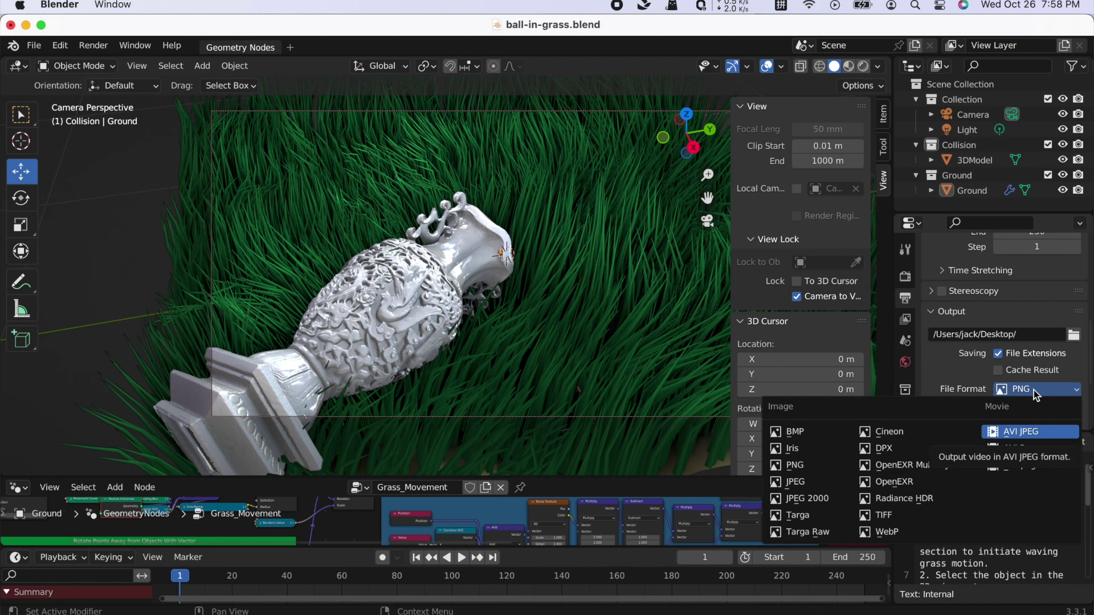
{"action": "left_click", "coordinate": [794, 464]}
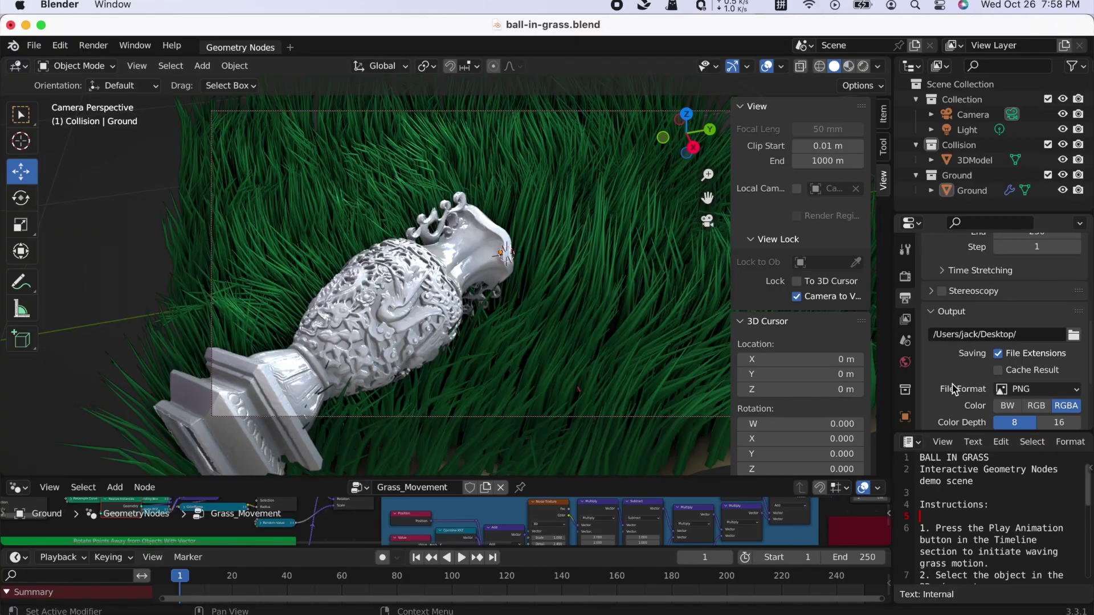
{"action": "left_click", "coordinate": [1060, 393]}
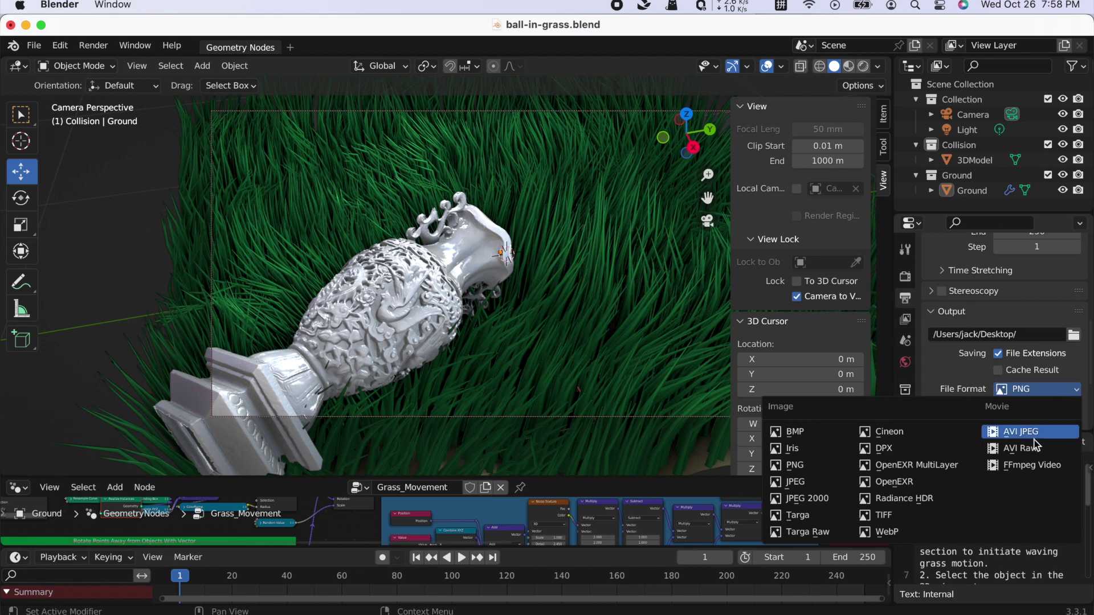
{"action": "left_click", "coordinate": [1042, 466]}
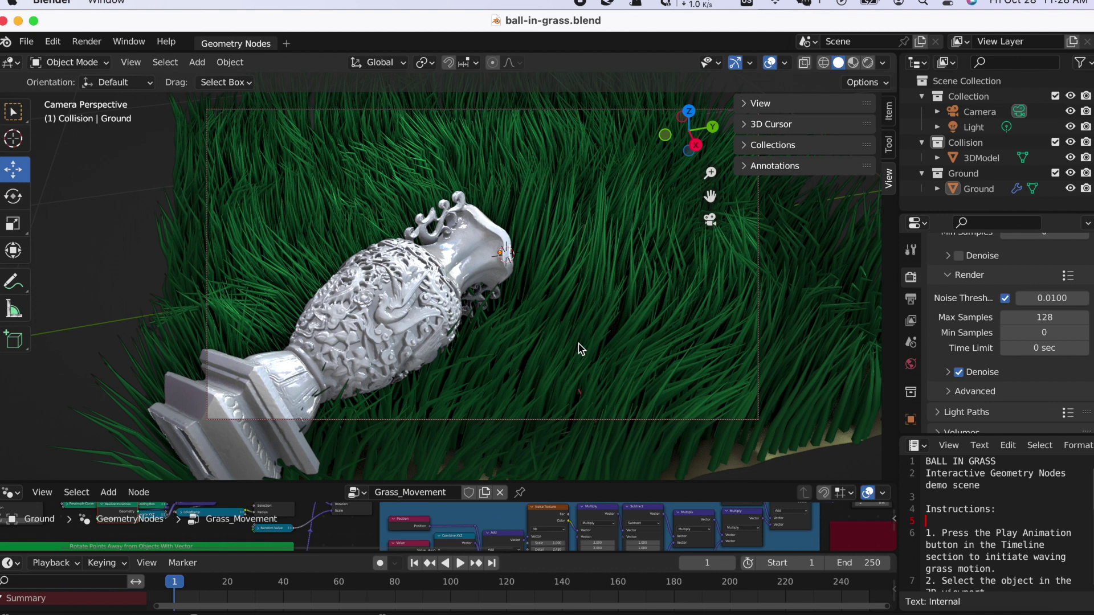
Start rendering the animation of the vase in the grass scene
{"action": "left_click", "coordinate": [95, 43]}
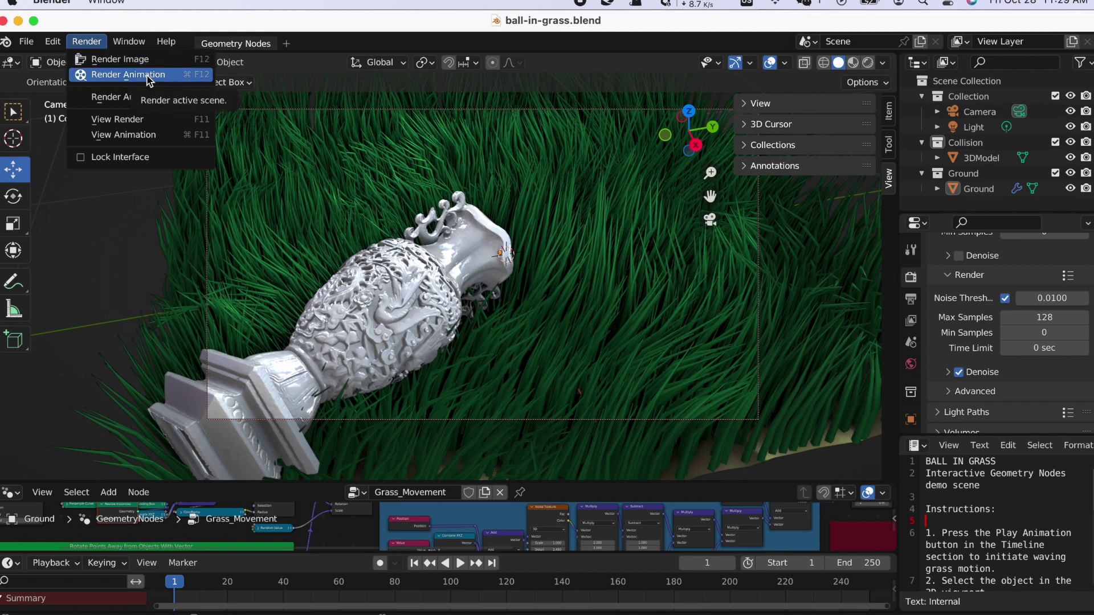
{"action": "left_click", "coordinate": [146, 77]}
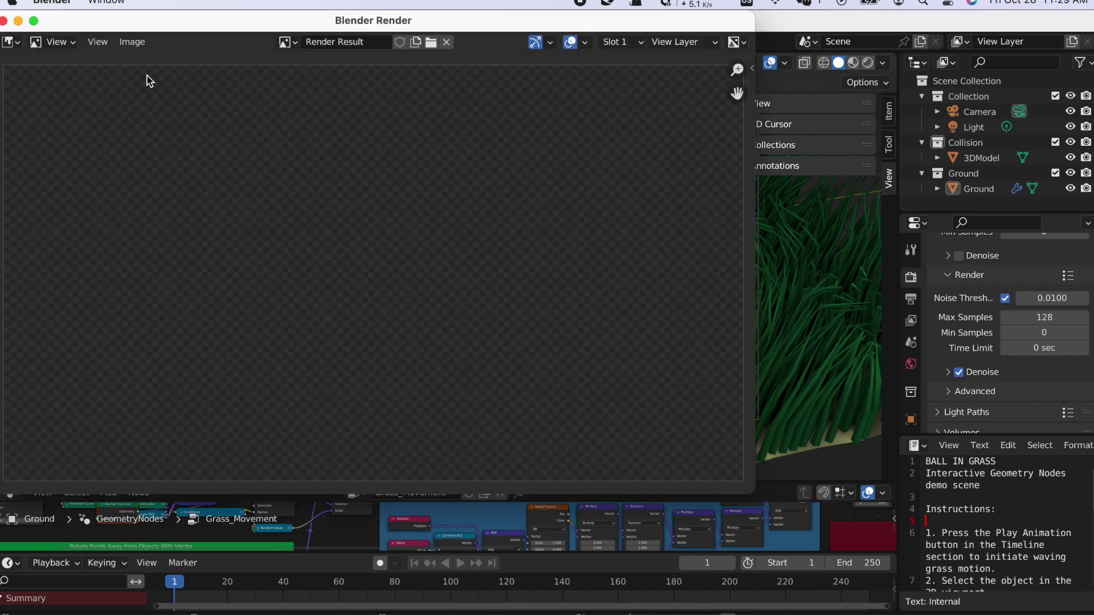